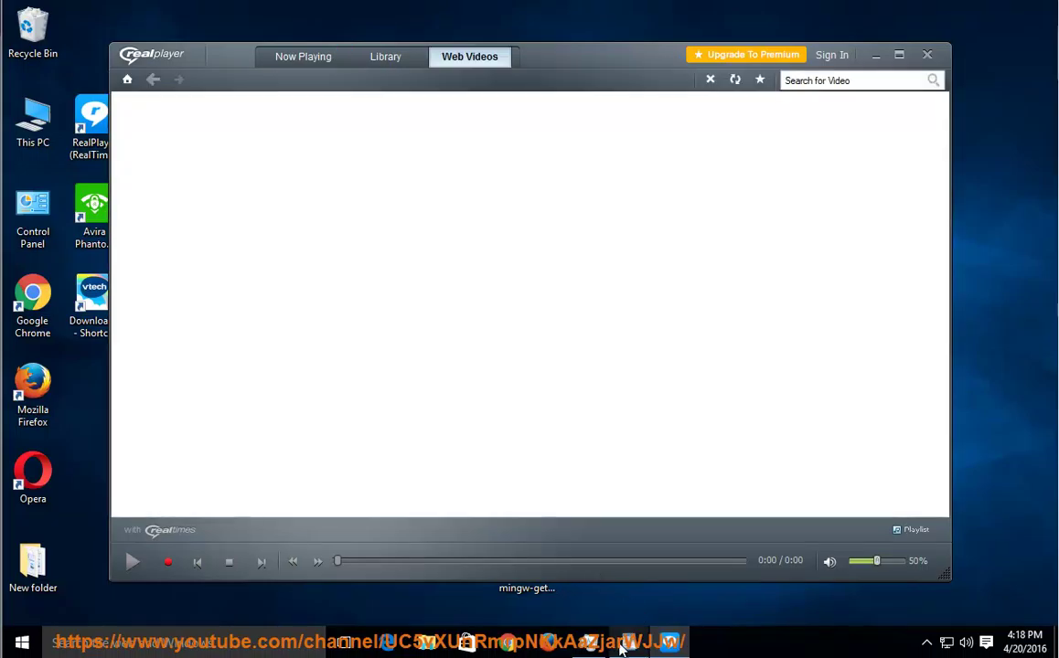
Switch to the Uninstall Guide in WordPad and read the possible reasons for uninstalling
{"action": "mouse_move", "coordinate": [628, 649]}
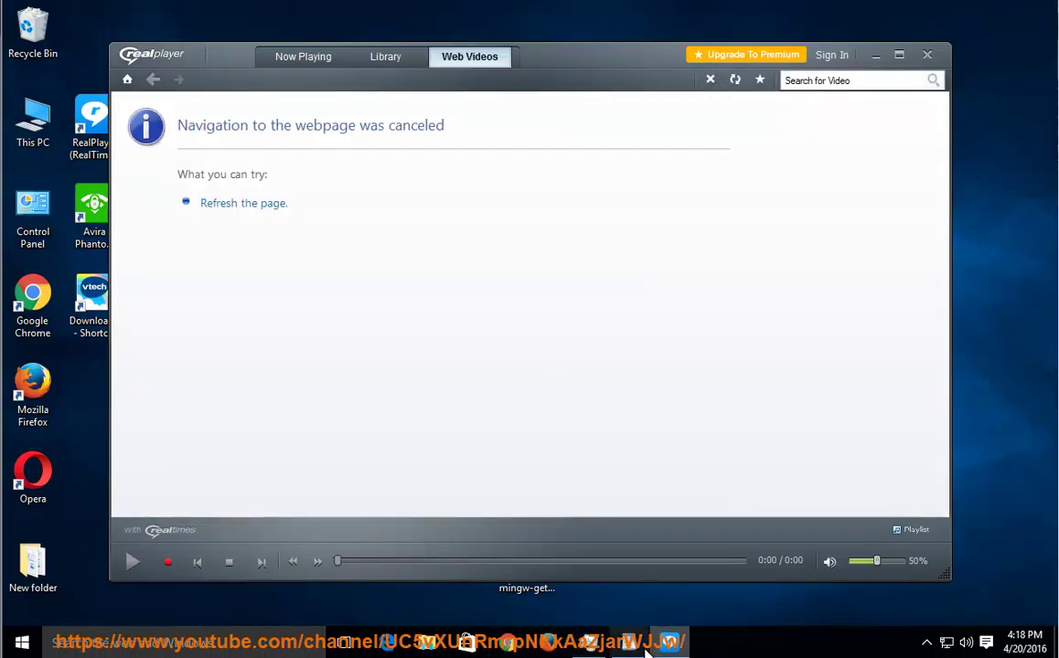
{"action": "left_click", "coordinate": [626, 643]}
{"action": "double_click", "coordinate": [366, 243]}
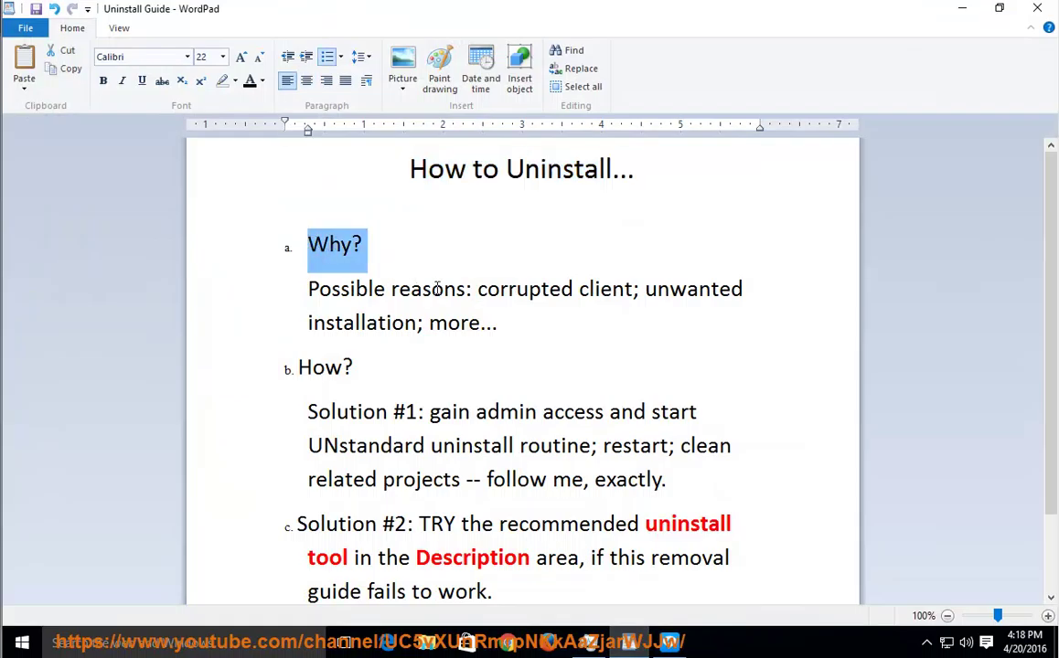
{"action": "left_click_drag", "start_coordinate": [466, 291], "coordinate": [307, 289]}
{"action": "left_click", "coordinate": [482, 289]}
{"action": "double_click", "coordinate": [503, 289]}
{"action": "double_click", "coordinate": [716, 289]}
{"action": "left_click", "coordinate": [582, 331]}
{"action": "double_click", "coordinate": [457, 324]}
Read the guide's How section, including Solution #1, Solution #2 and the tip about RealPlayer's offers
{"action": "double_click", "coordinate": [302, 367]}
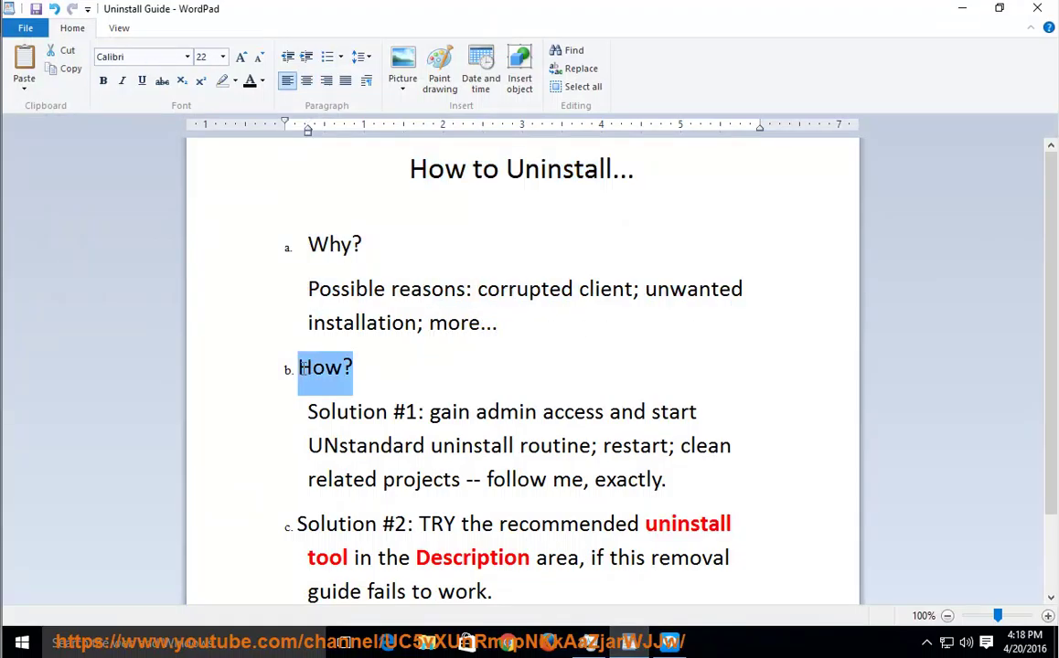
{"action": "left_click_drag", "start_coordinate": [402, 413], "coordinate": [318, 412]}
{"action": "left_click_drag", "start_coordinate": [465, 415], "coordinate": [695, 475]}
{"action": "scroll", "coordinate": [695, 481], "scroll_direction": "down", "scroll_amount": 1}
{"action": "left_click_drag", "start_coordinate": [541, 492], "coordinate": [274, 448]}
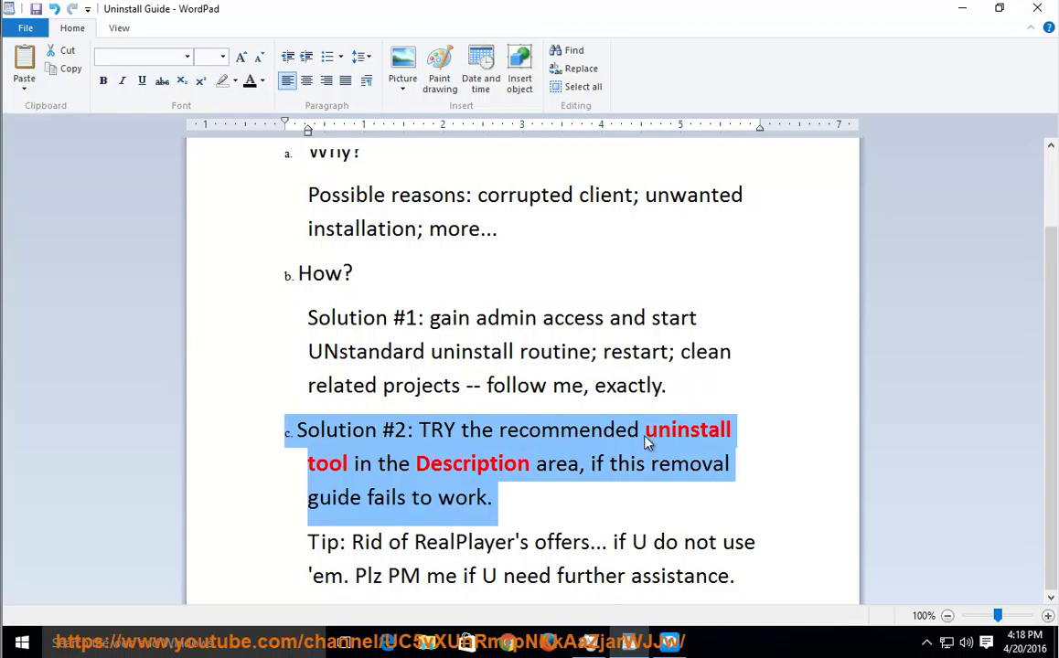
{"action": "left_click_drag", "start_coordinate": [752, 587], "coordinate": [296, 548]}
{"action": "double_click", "coordinate": [553, 544]}
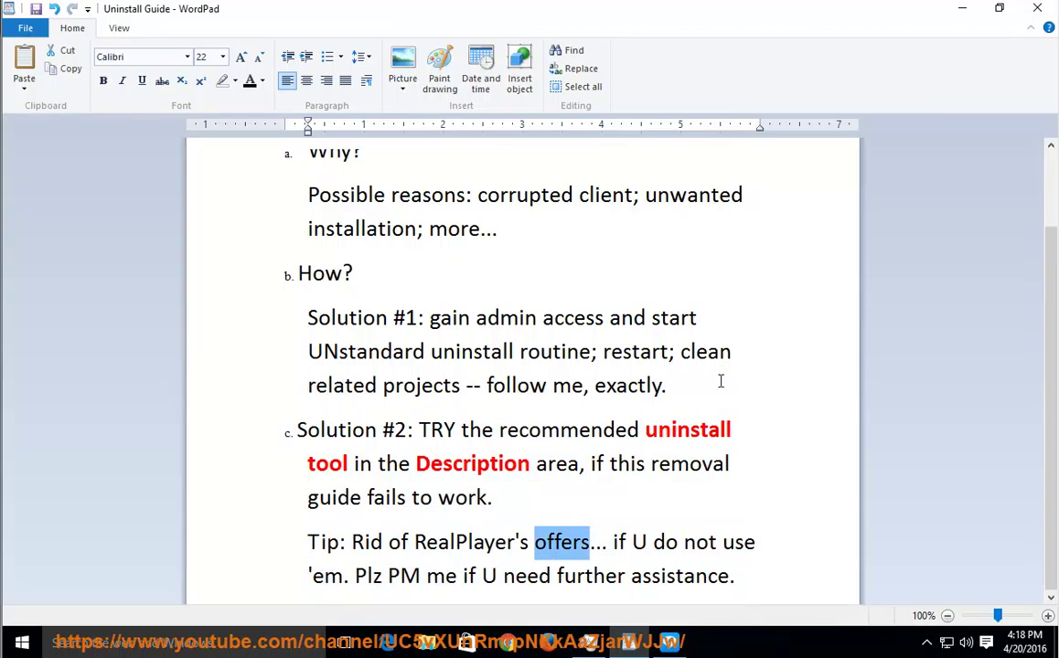
Minimize the uninstall guide and close the RealPlayer window
{"action": "left_click", "coordinate": [962, 8]}
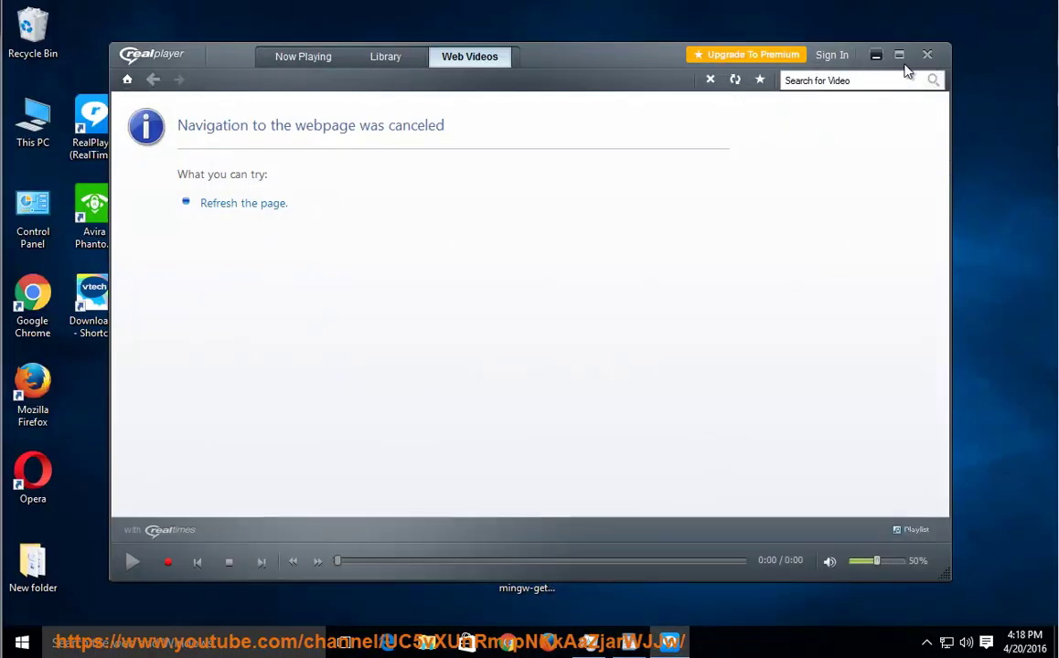
{"action": "left_click", "coordinate": [926, 56]}
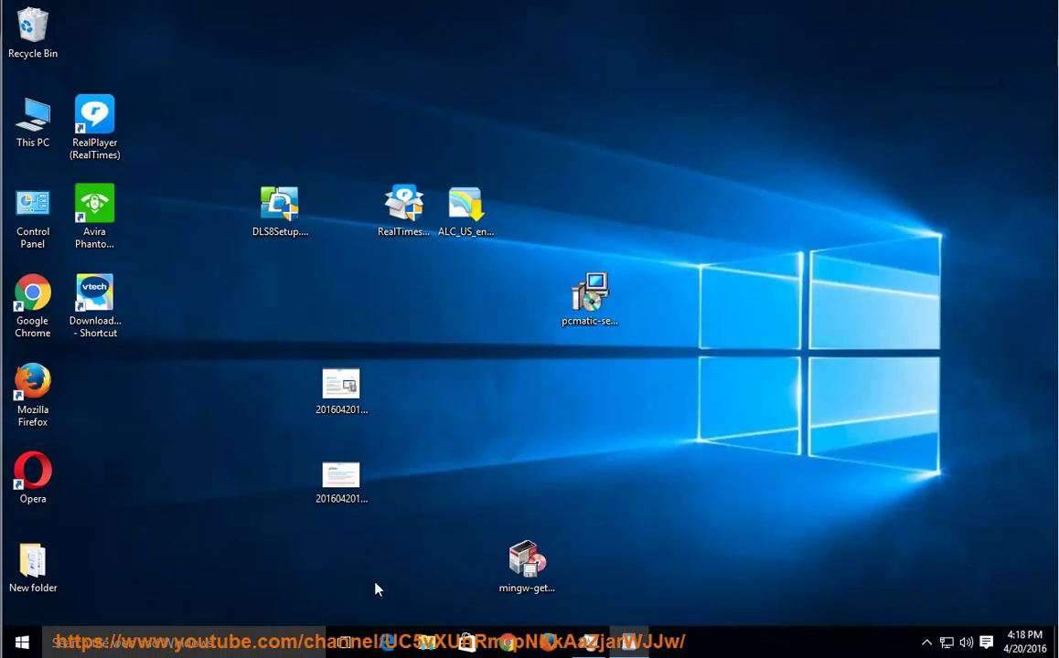
{"action": "left_click", "coordinate": [317, 375]}
{"action": "right_click", "coordinate": [341, 400]}
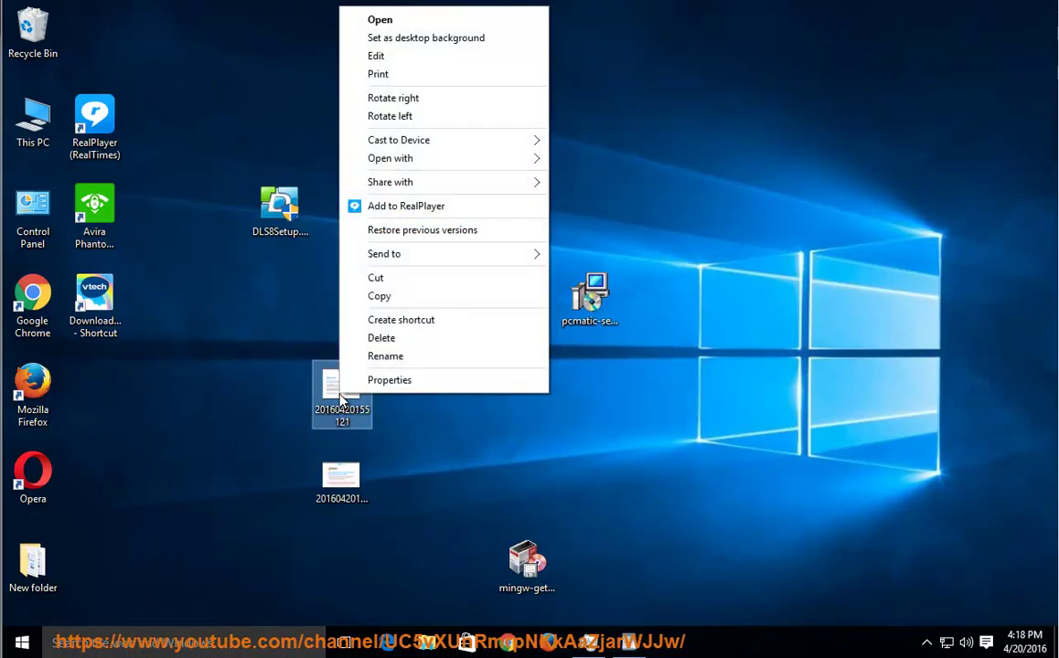
{"action": "right_click", "coordinate": [341, 480]}
{"action": "mouse_move", "coordinate": [416, 238]}
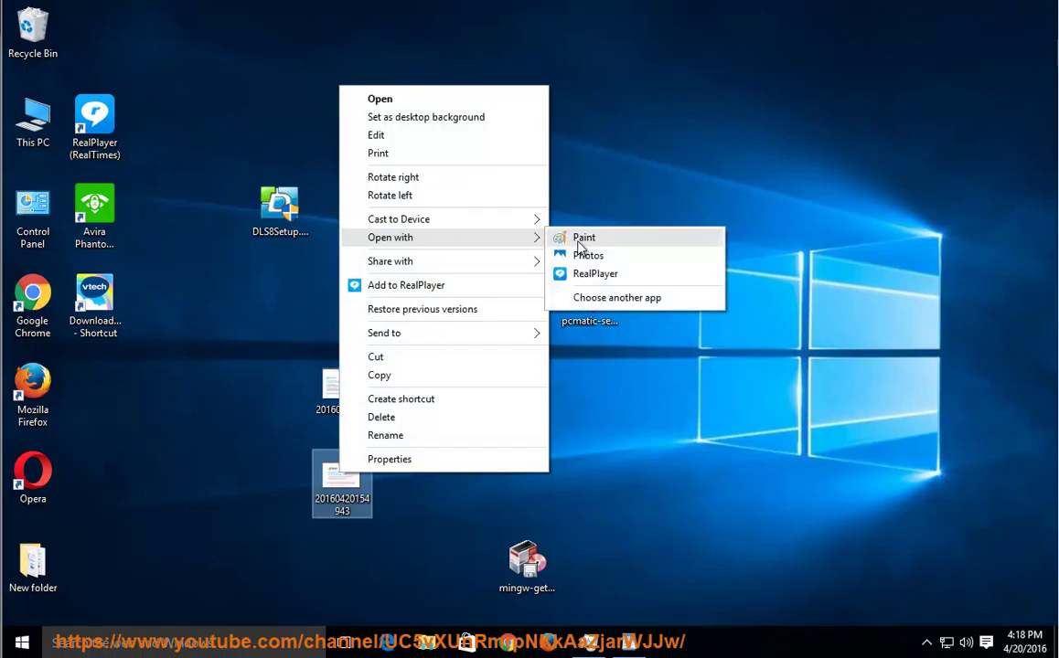
{"action": "left_click", "coordinate": [582, 239]}
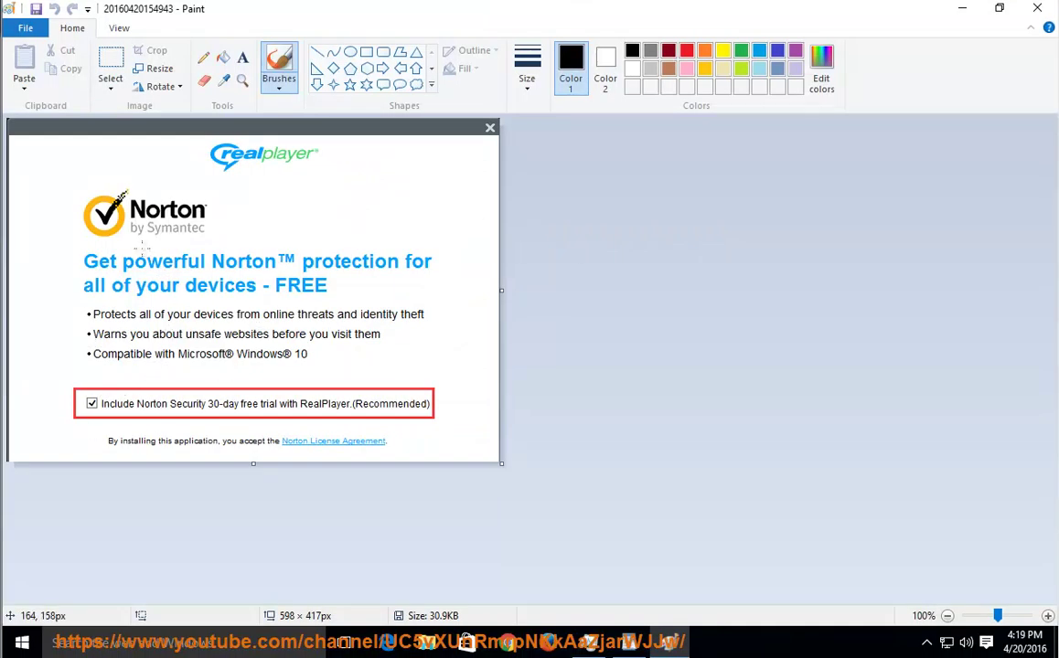
Underline the RealPlayer logo with a red brush stroke and move the reduced Paint window aside on the desktop
{"action": "left_click", "coordinate": [687, 51]}
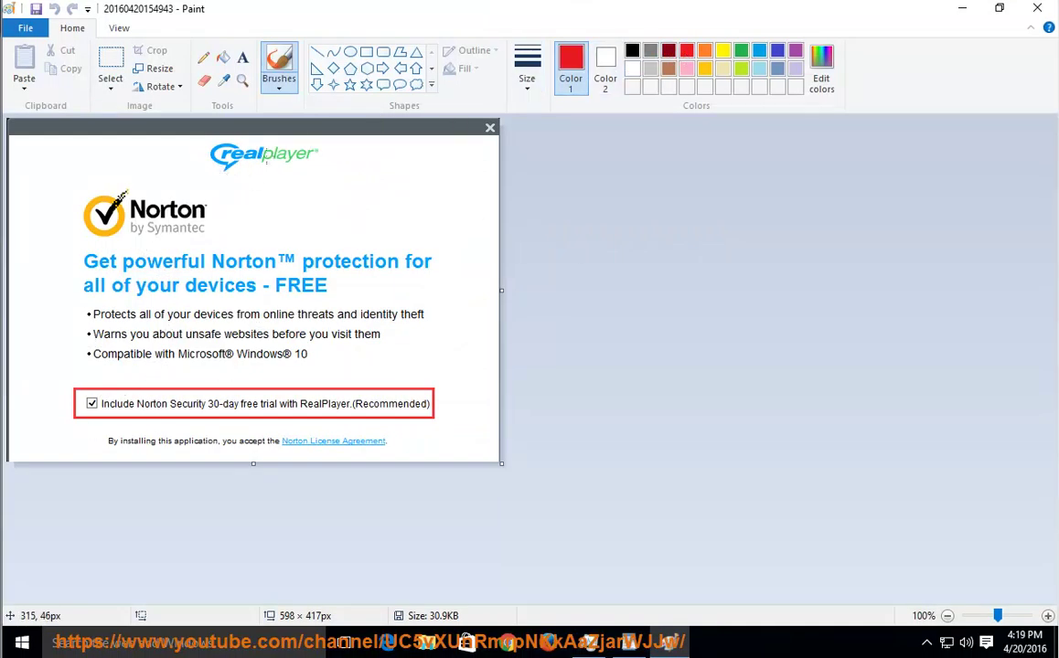
{"action": "left_click_drag", "start_coordinate": [197, 173], "coordinate": [390, 175]}
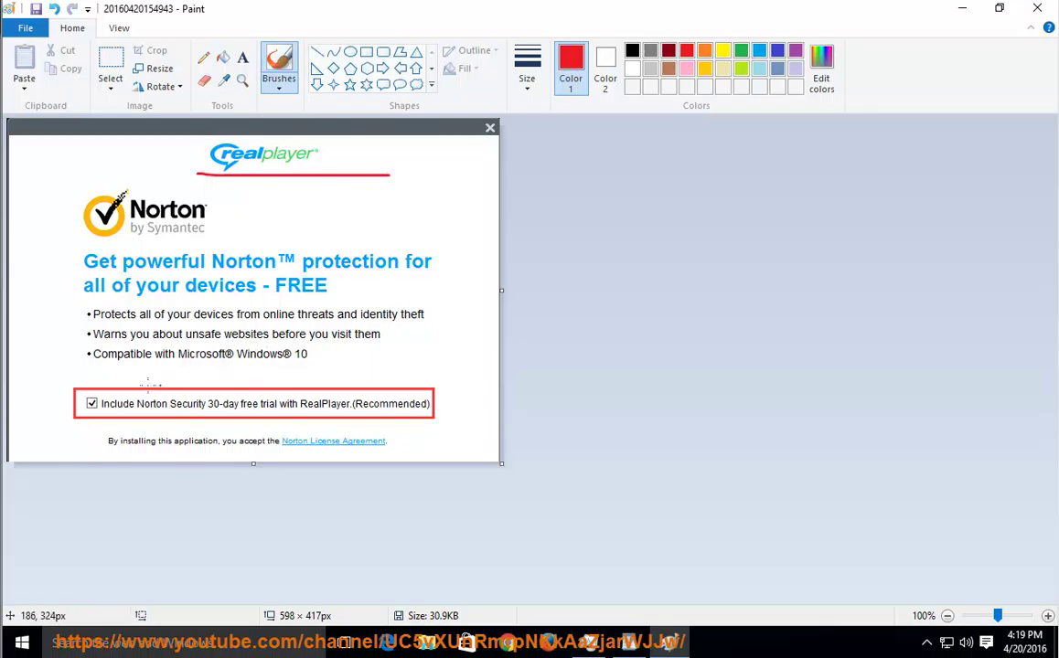
{"action": "mouse_move", "coordinate": [599, 11]}
{"action": "left_mouse_down"}
{"action": "mouse_move", "coordinate": [555, 59]}
{"action": "mouse_move", "coordinate": [830, 30]}
{"action": "left_mouse_up"}
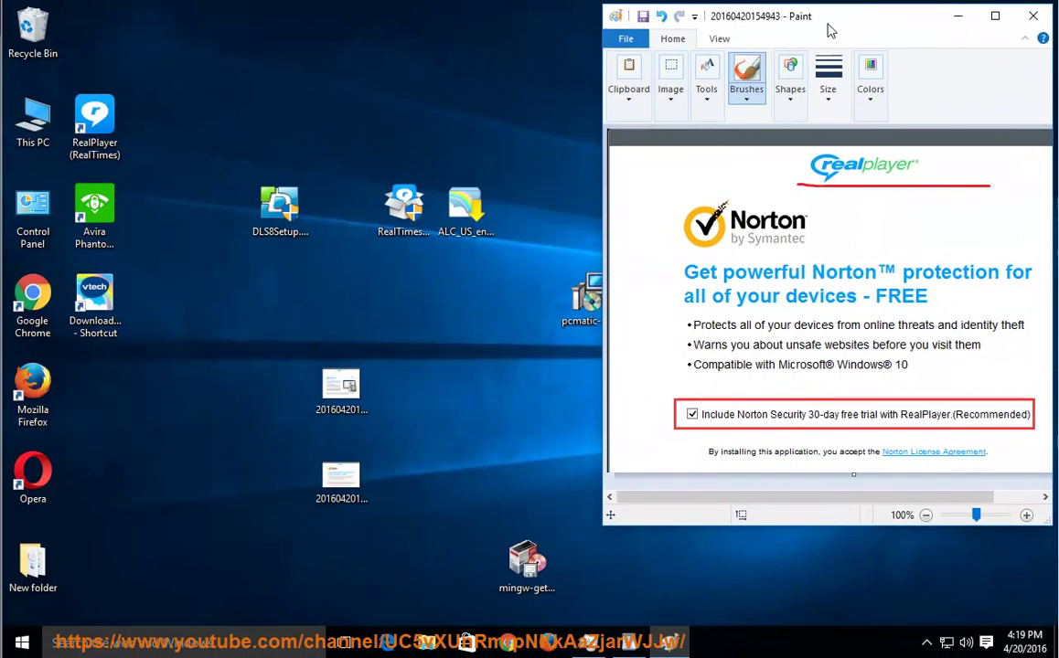
{"action": "right_click", "coordinate": [341, 388]}
{"action": "mouse_move", "coordinate": [393, 393]}
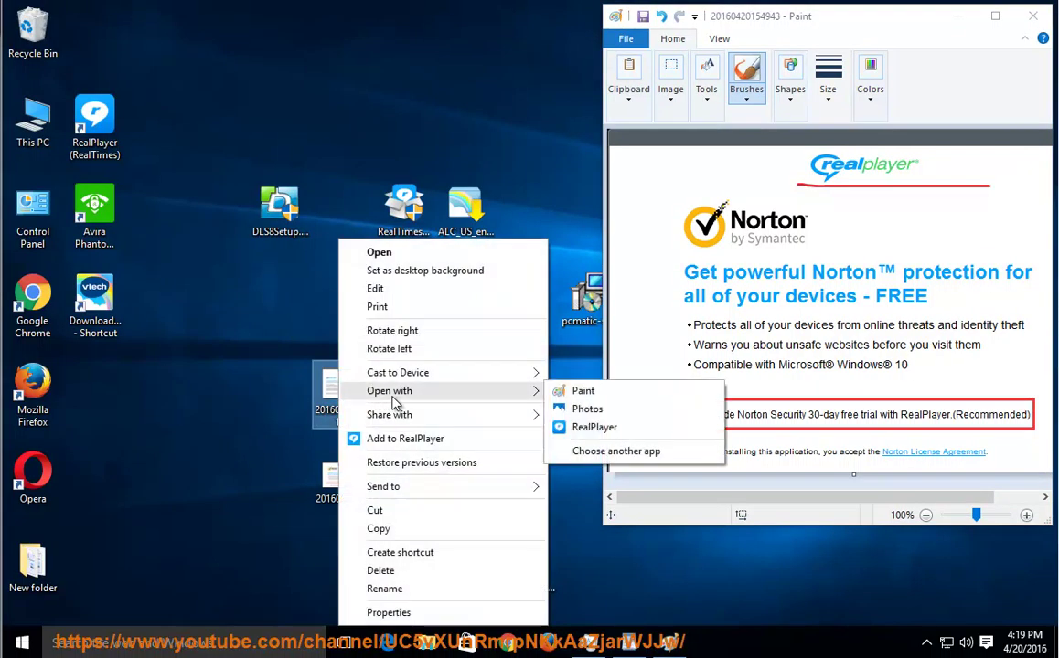
{"action": "left_click", "coordinate": [590, 394]}
{"action": "mouse_move", "coordinate": [695, 9]}
{"action": "left_mouse_down"}
{"action": "mouse_move", "coordinate": [549, 91]}
{"action": "mouse_move", "coordinate": [430, 32]}
{"action": "mouse_move", "coordinate": [445, 32]}
{"action": "left_mouse_up"}
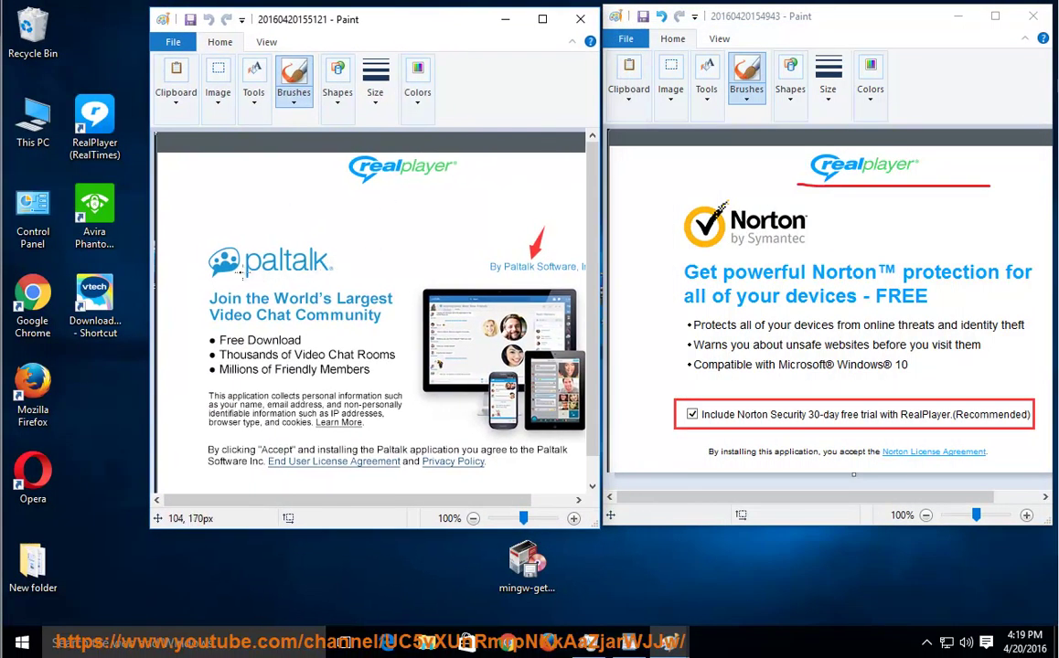
{"action": "left_click_drag", "start_coordinate": [228, 285], "coordinate": [326, 280]}
{"action": "key", "text": "super+d"}
Exit the RealPlayer background app running in the notification area
{"action": "left_click", "coordinate": [926, 643]}
{"action": "right_click", "coordinate": [929, 610]}
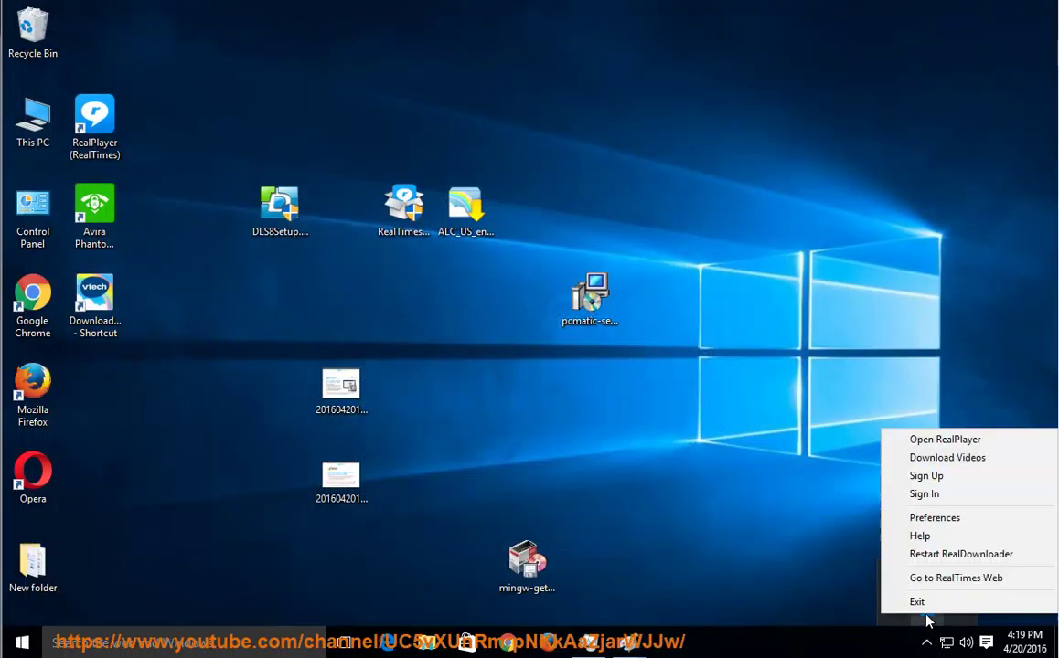
{"action": "left_click", "coordinate": [992, 604]}
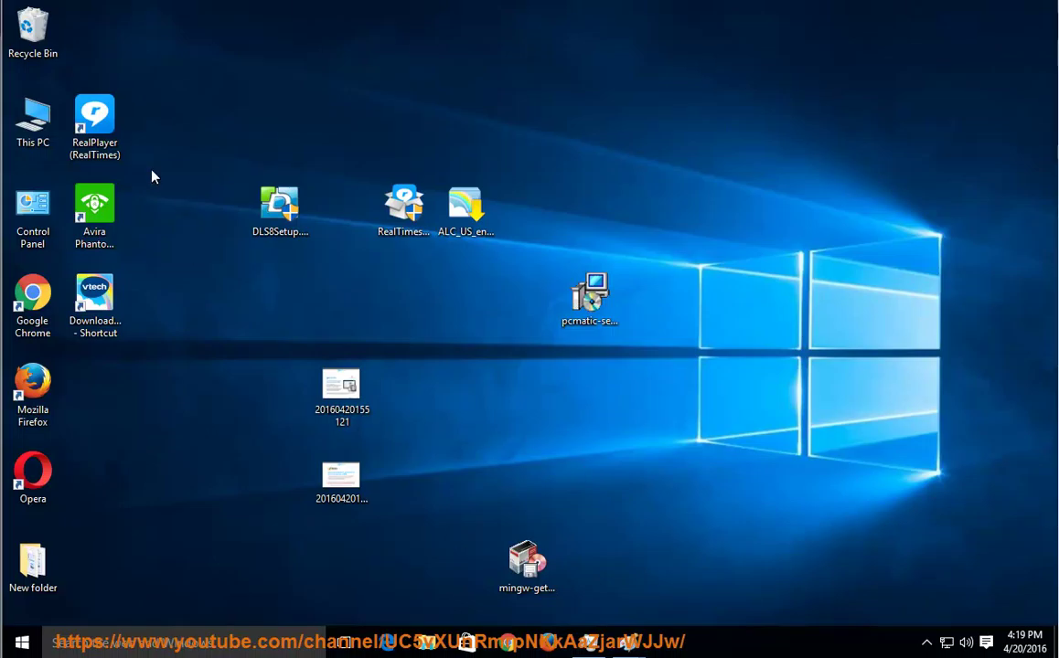
Open the file location of the desktop RealPlayer shortcut and copy the folder name RealPlayer from its path
{"action": "right_click", "coordinate": [94, 114]}
{"action": "left_click", "coordinate": [196, 158]}
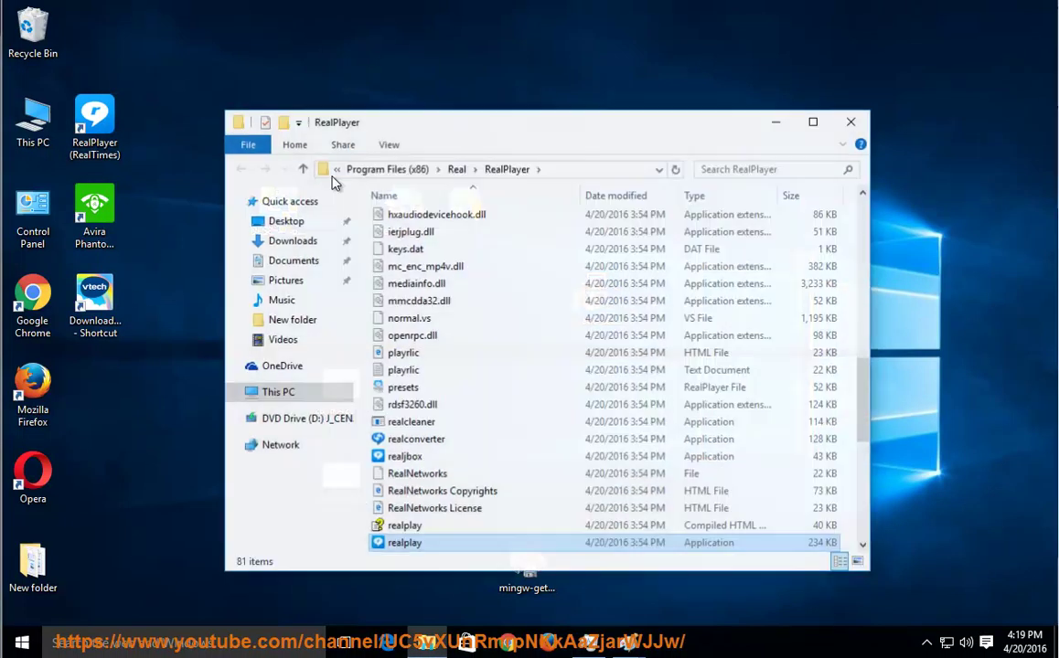
{"action": "left_click", "coordinate": [455, 173]}
{"action": "left_click_drag", "start_coordinate": [510, 170], "coordinate": [458, 170]}
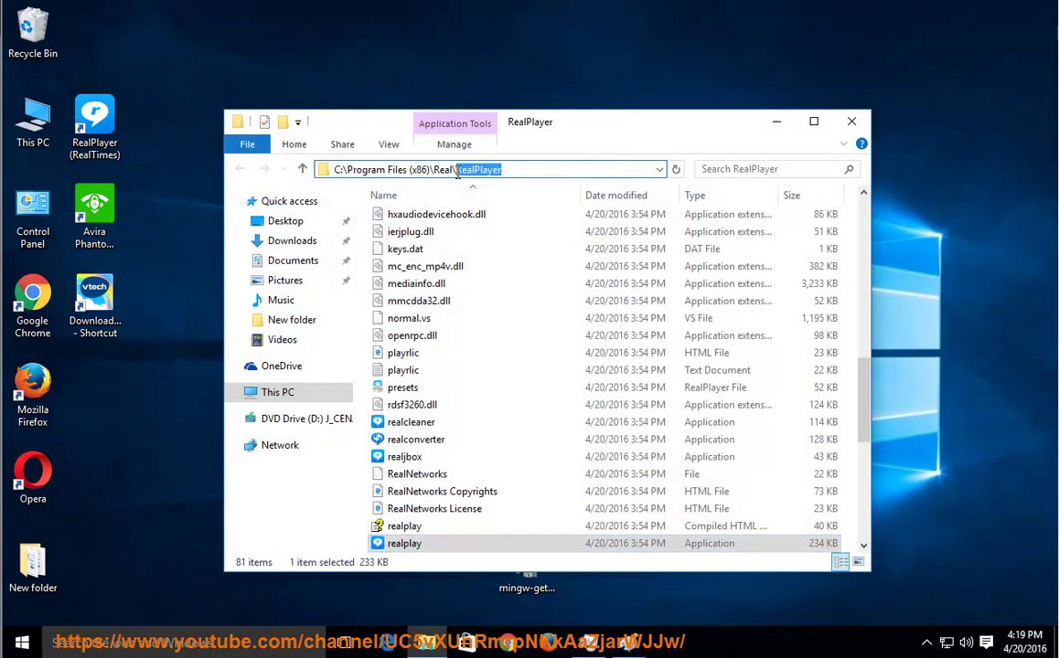
{"action": "right_click", "coordinate": [469, 179]}
{"action": "left_click", "coordinate": [501, 226]}
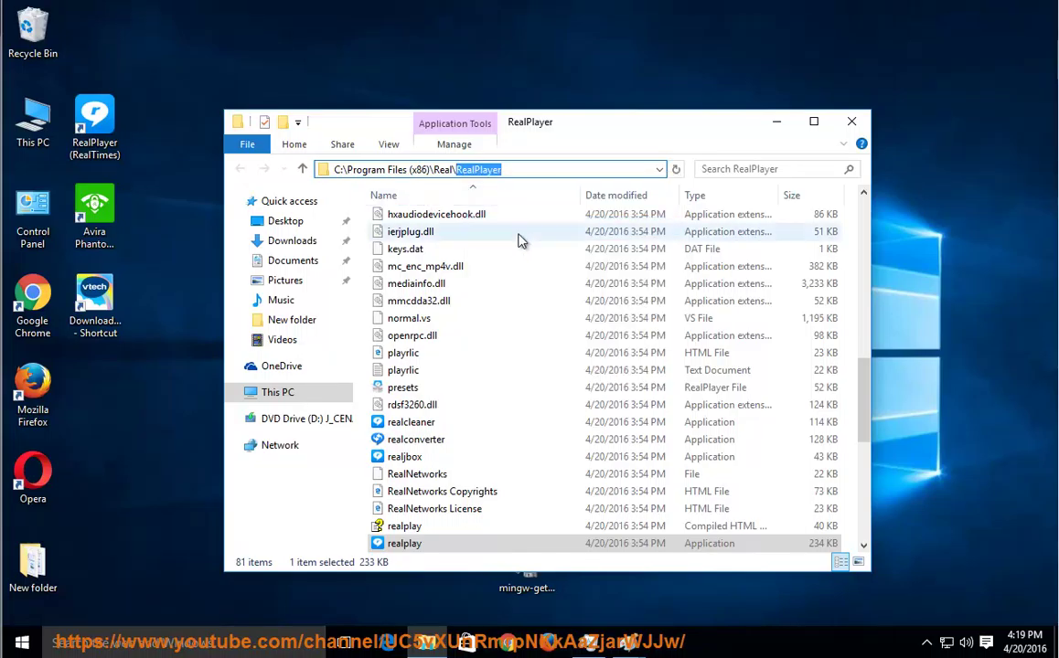
Go up from the RealPlayer folder to Program Files (x86)
{"action": "left_click", "coordinate": [416, 283]}
{"action": "left_click", "coordinate": [448, 170]}
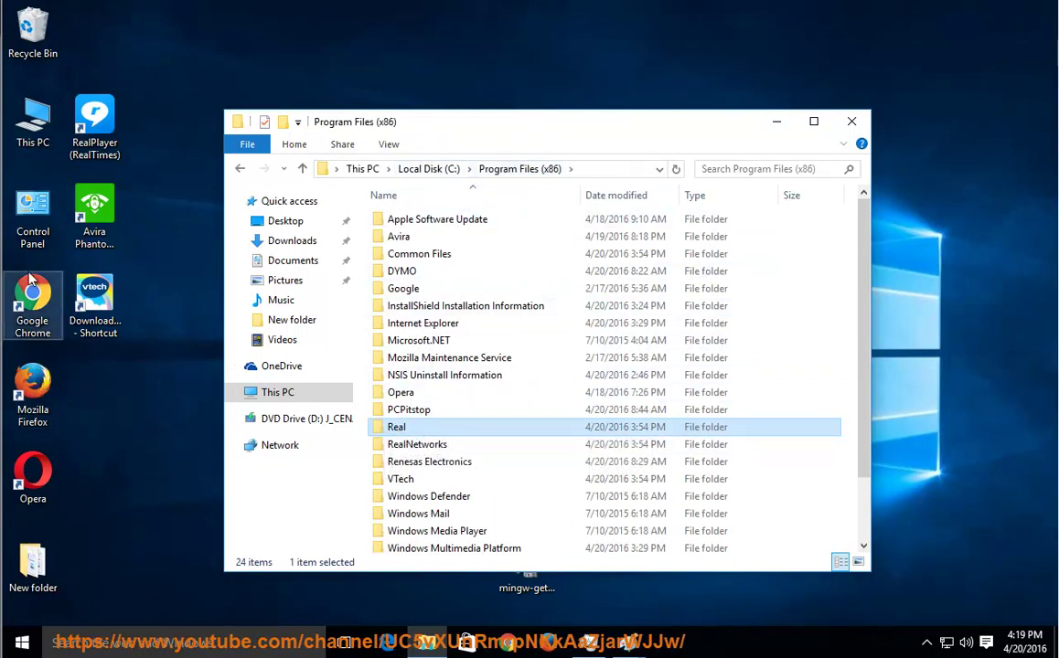
Switch to Task Manager, view the file location of the RealDownloader process, and minimize that folder window
{"action": "left_click", "coordinate": [590, 648]}
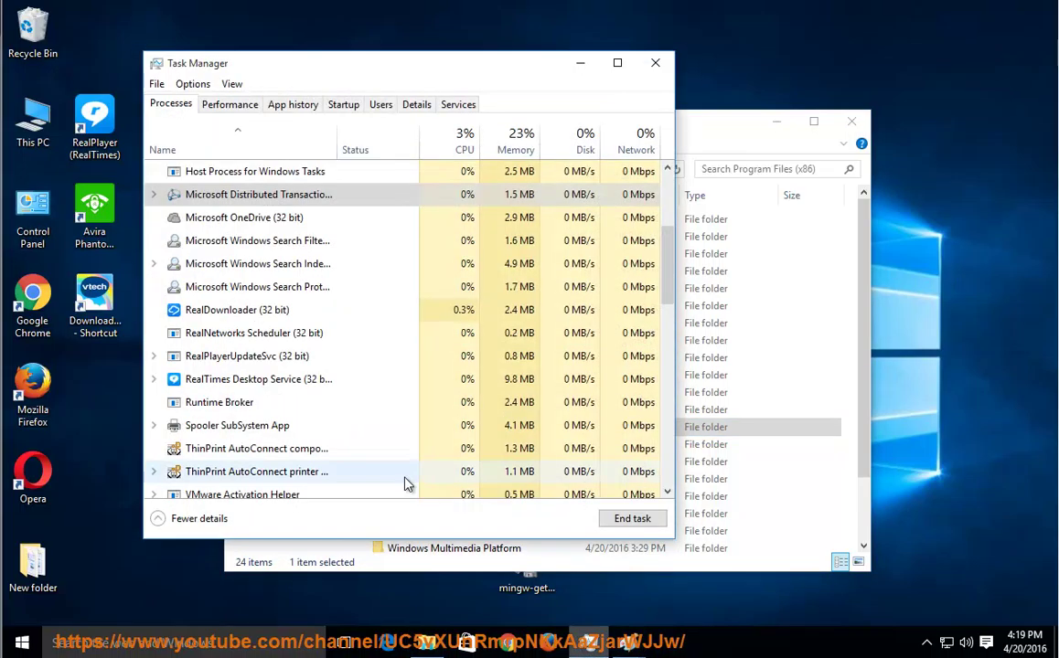
{"action": "left_click", "coordinate": [293, 379]}
{"action": "left_click", "coordinate": [212, 312]}
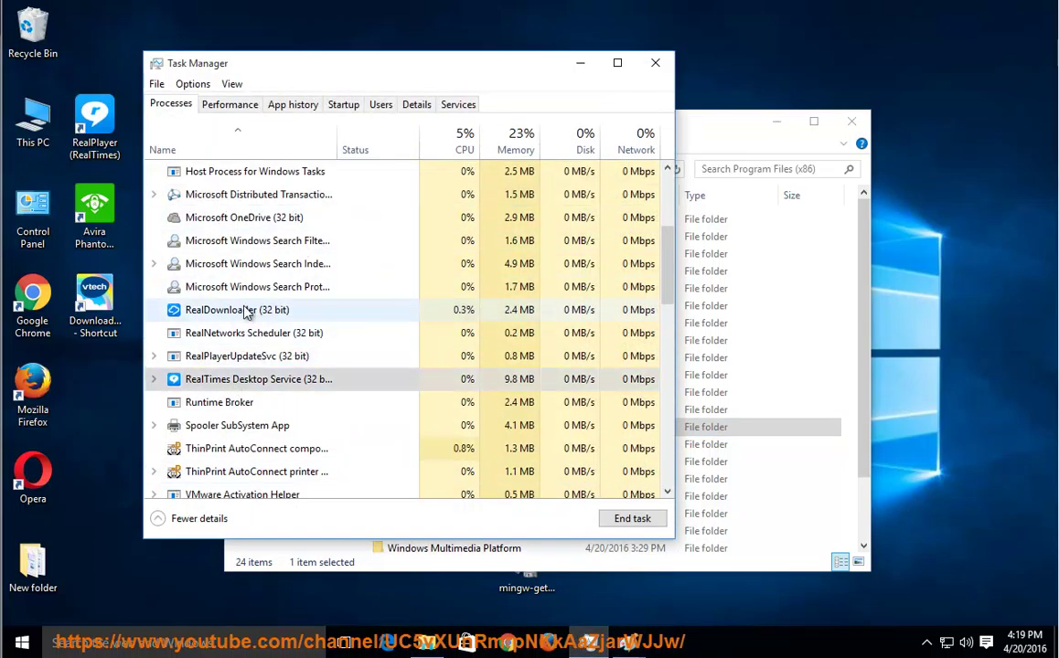
{"action": "right_click", "coordinate": [236, 314]}
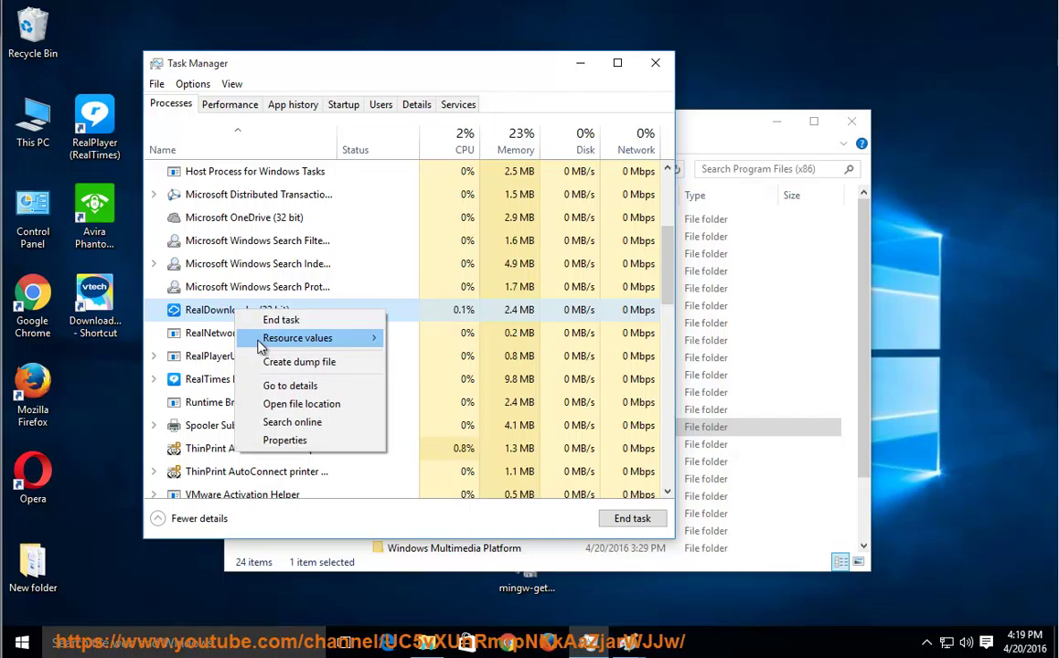
{"action": "left_click", "coordinate": [285, 405]}
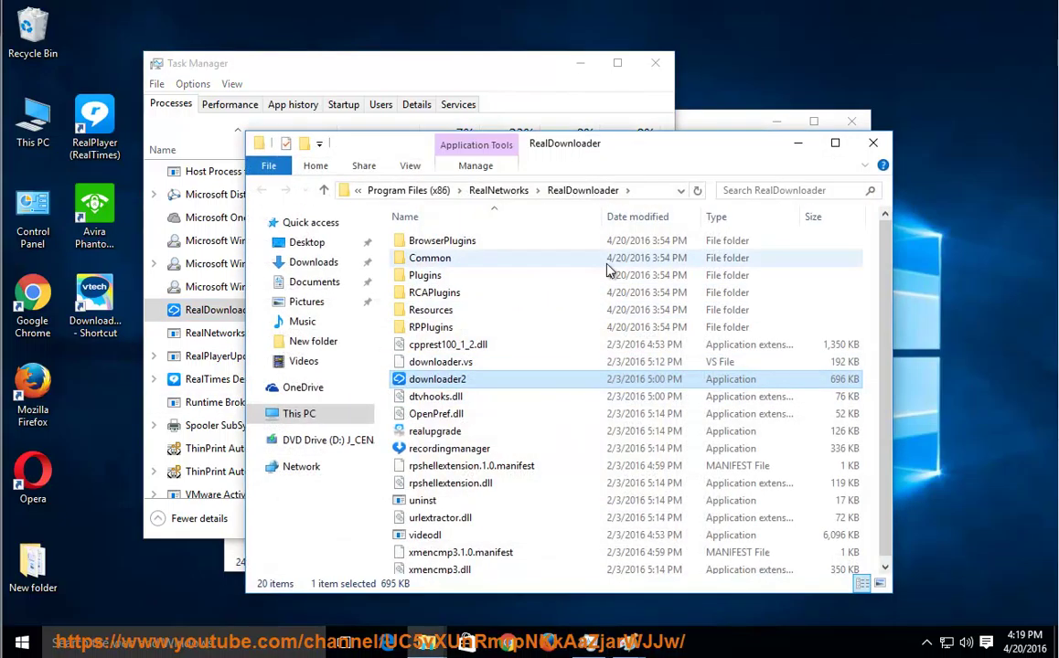
{"action": "left_click", "coordinate": [799, 148]}
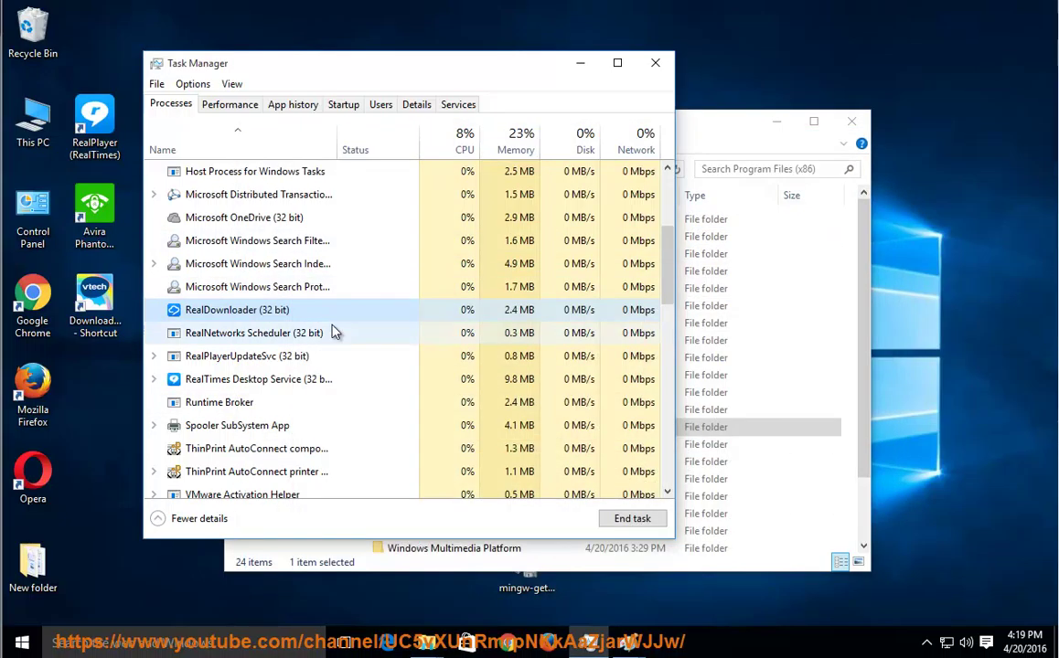
End the RealDownloader, RealTimes Desktop Service, RealNetworks Scheduler and RealPlayerUpdateSvc processes, and minimize Task Manager
{"action": "left_click", "coordinate": [632, 519]}
{"action": "left_click", "coordinate": [254, 359]}
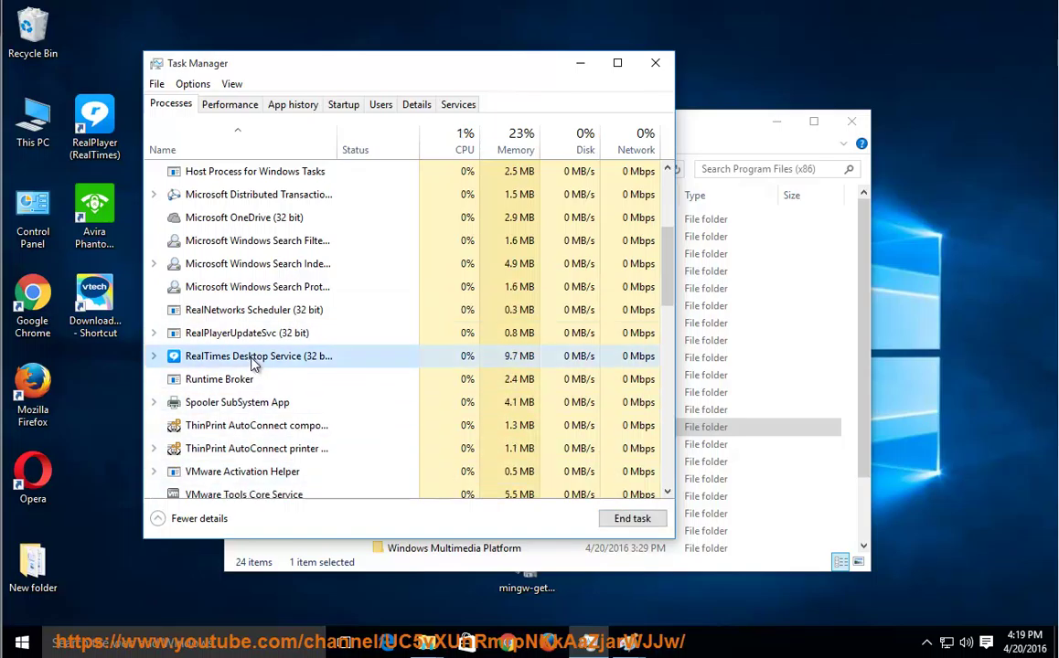
{"action": "left_click", "coordinate": [632, 518]}
{"action": "left_click", "coordinate": [274, 313]}
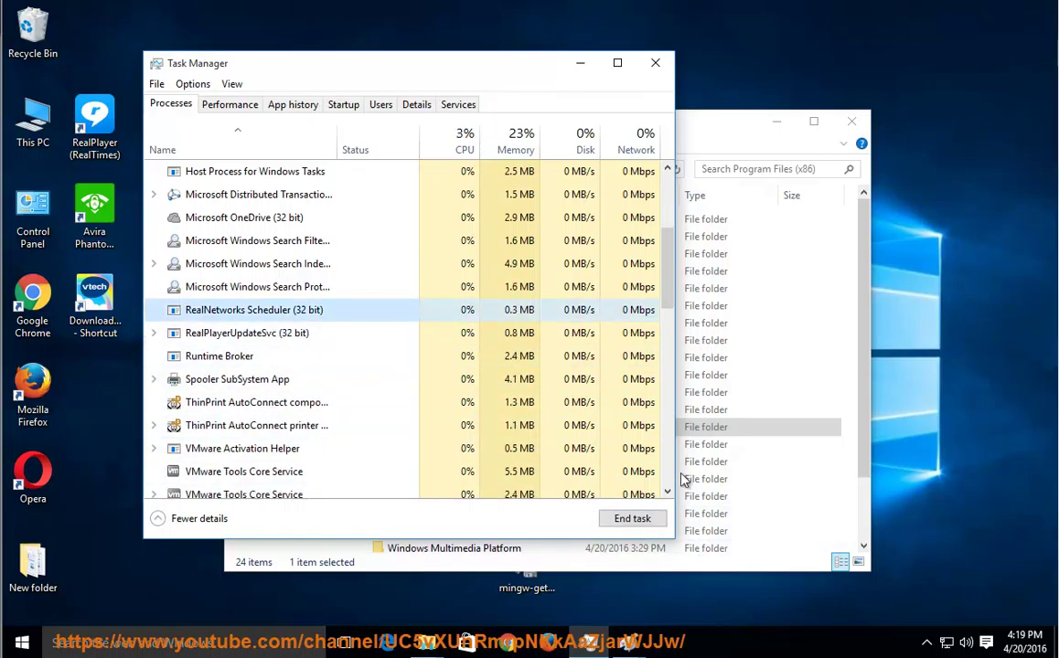
{"action": "left_click", "coordinate": [632, 519]}
{"action": "left_click", "coordinate": [270, 312]}
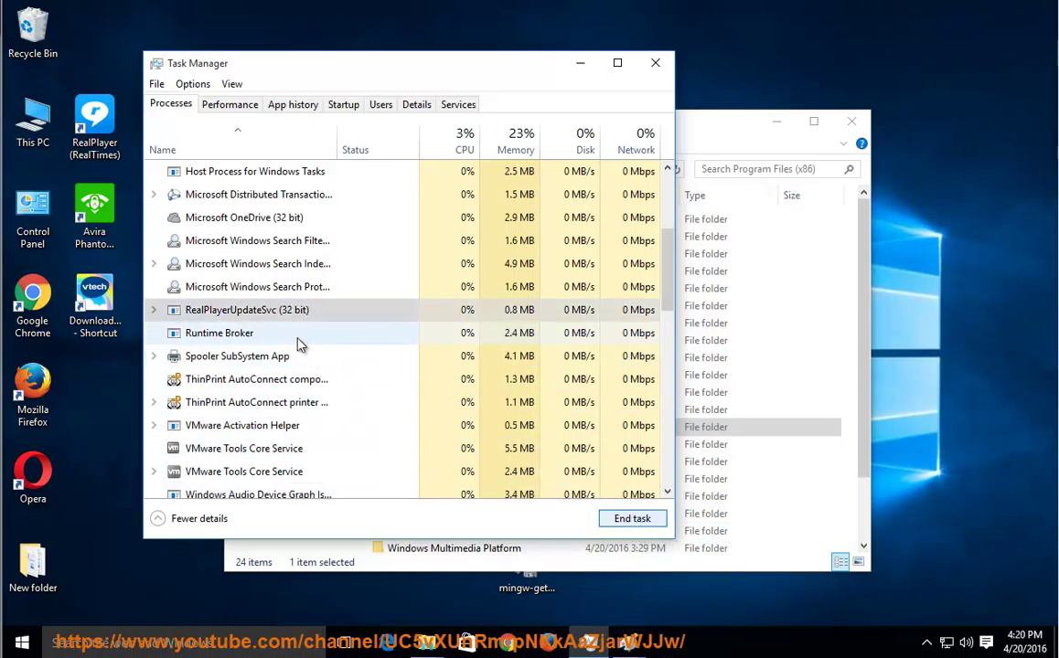
{"action": "key", "text": "Delete"}
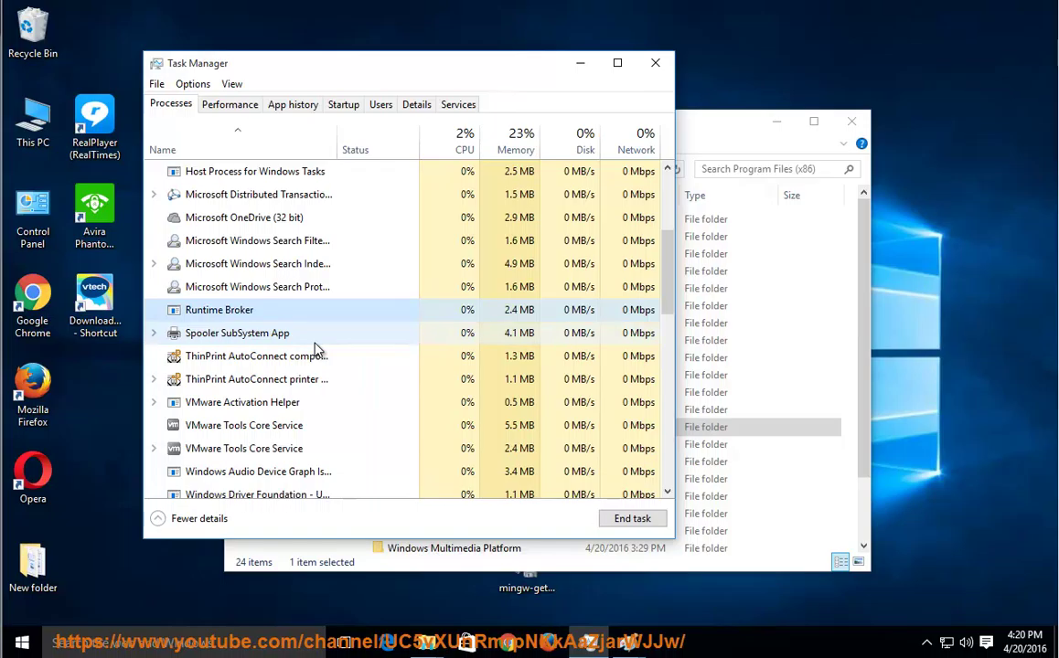
{"action": "left_click", "coordinate": [580, 63]}
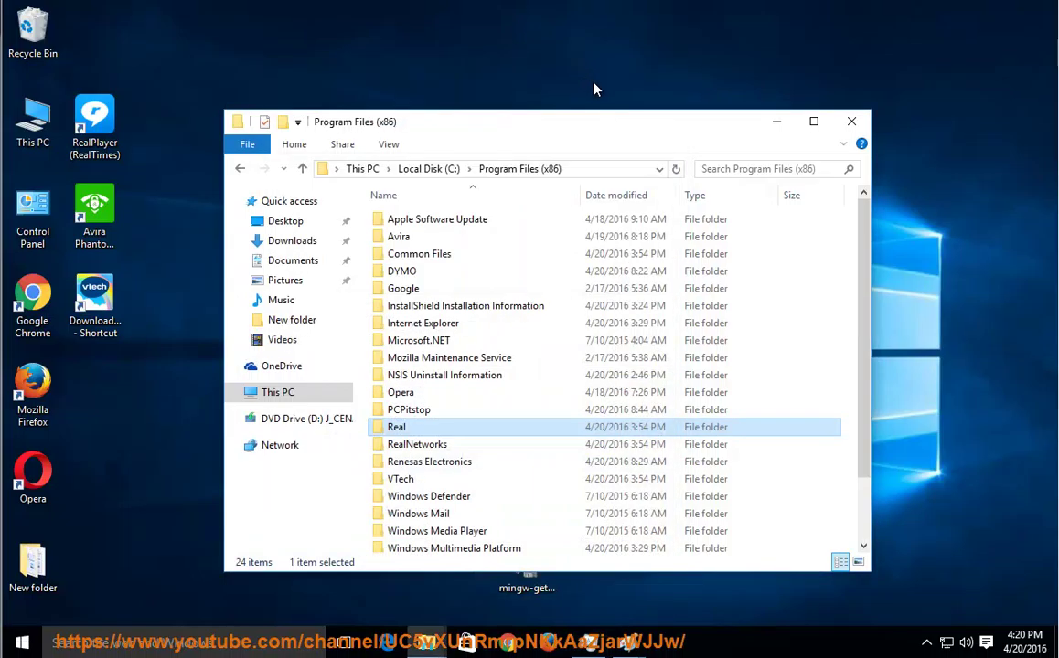
Choose to uninstall RealPlayer (RealTimes) from the RealNetworks folder in the list of all apps
{"action": "left_click", "coordinate": [20, 640]}
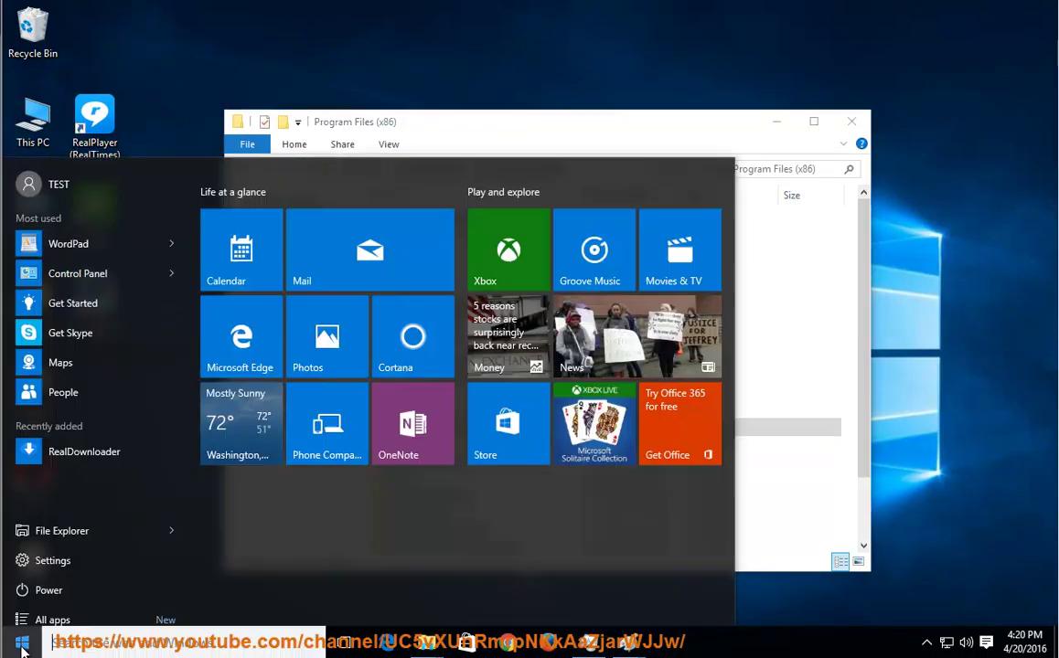
{"action": "left_click", "coordinate": [42, 612]}
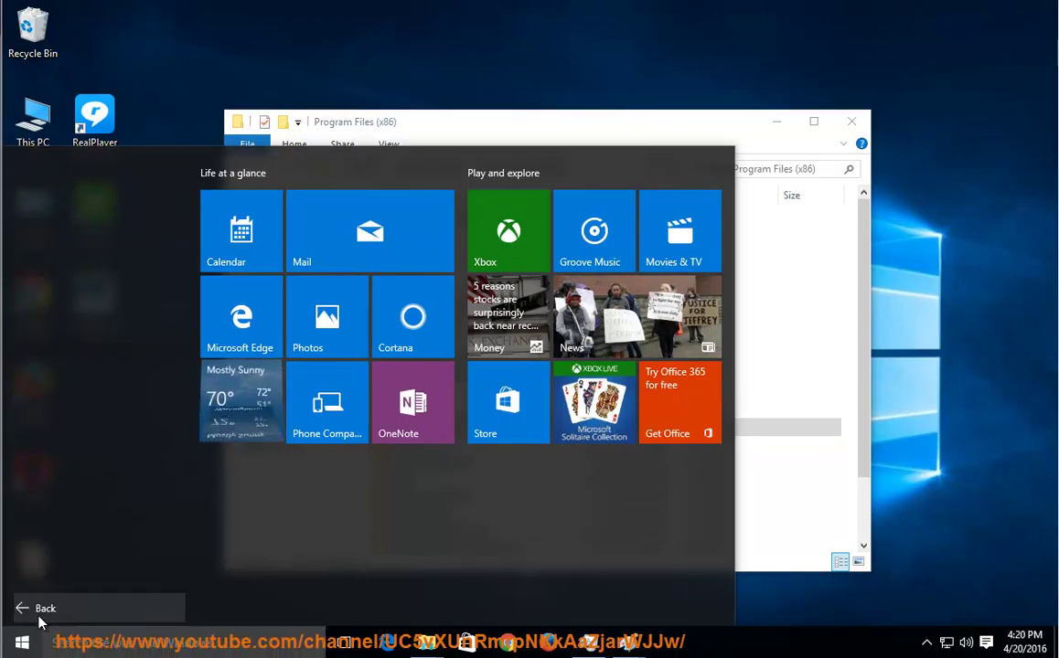
{"action": "left_click_drag", "start_coordinate": [189, 218], "coordinate": [196, 451]}
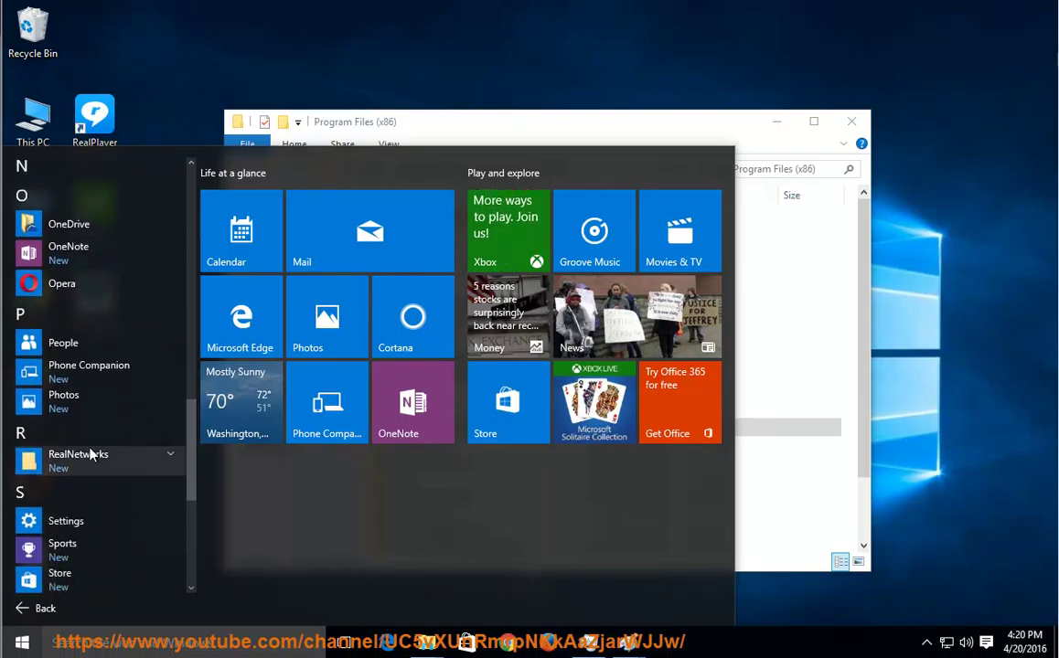
{"action": "left_click", "coordinate": [168, 460]}
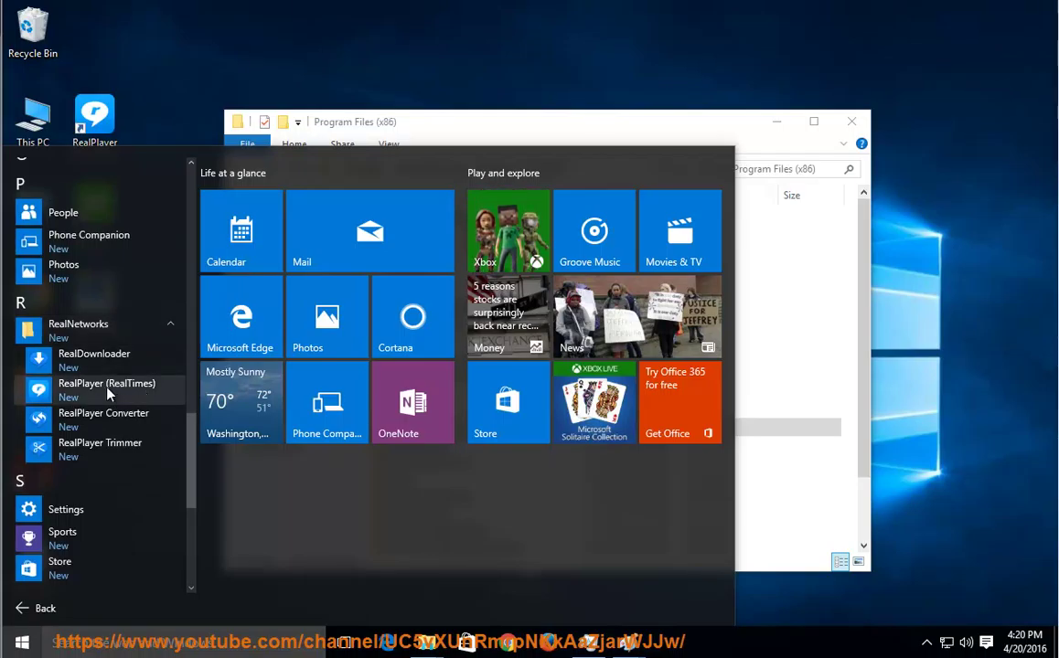
{"action": "right_click", "coordinate": [108, 392]}
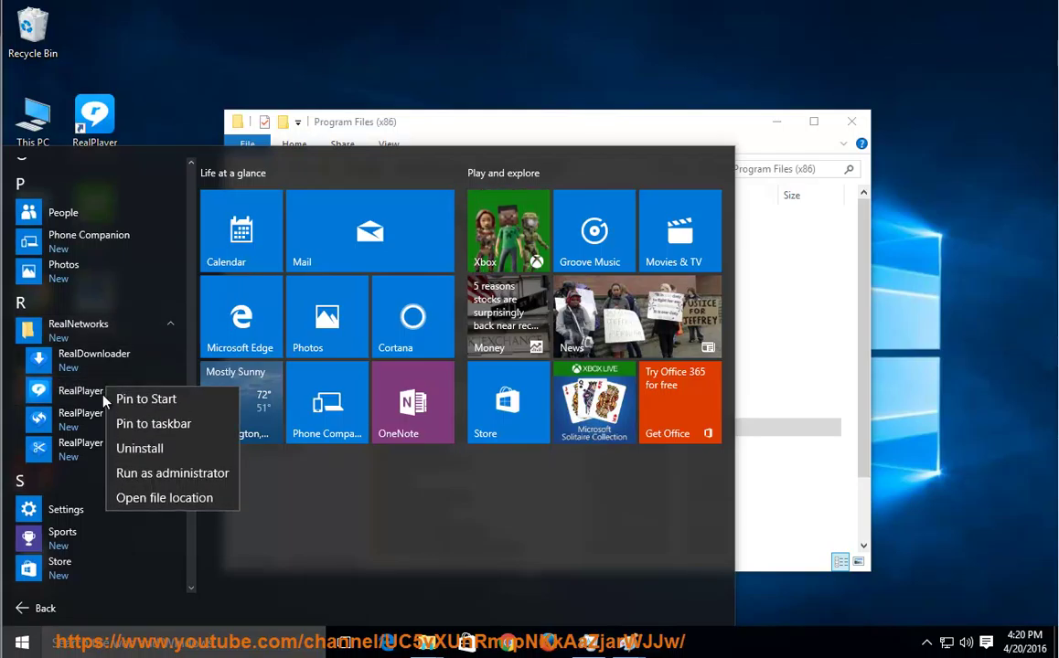
{"action": "left_click", "coordinate": [131, 449]}
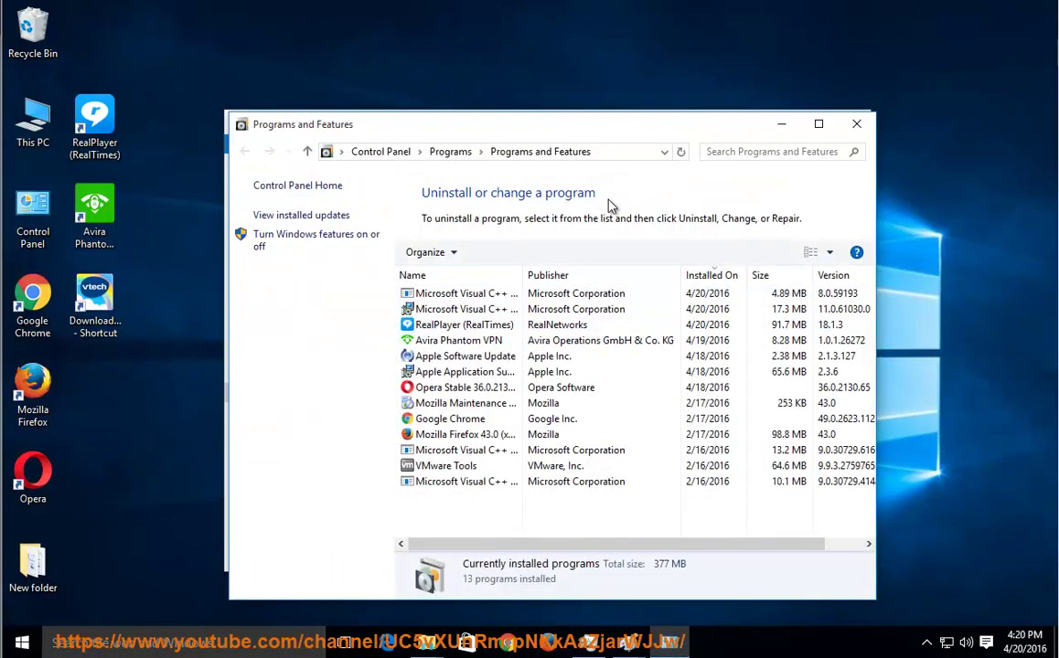
Start the uninstaller of RealPlayer (RealTimes) from the list of installed programs
{"action": "left_click", "coordinate": [610, 152]}
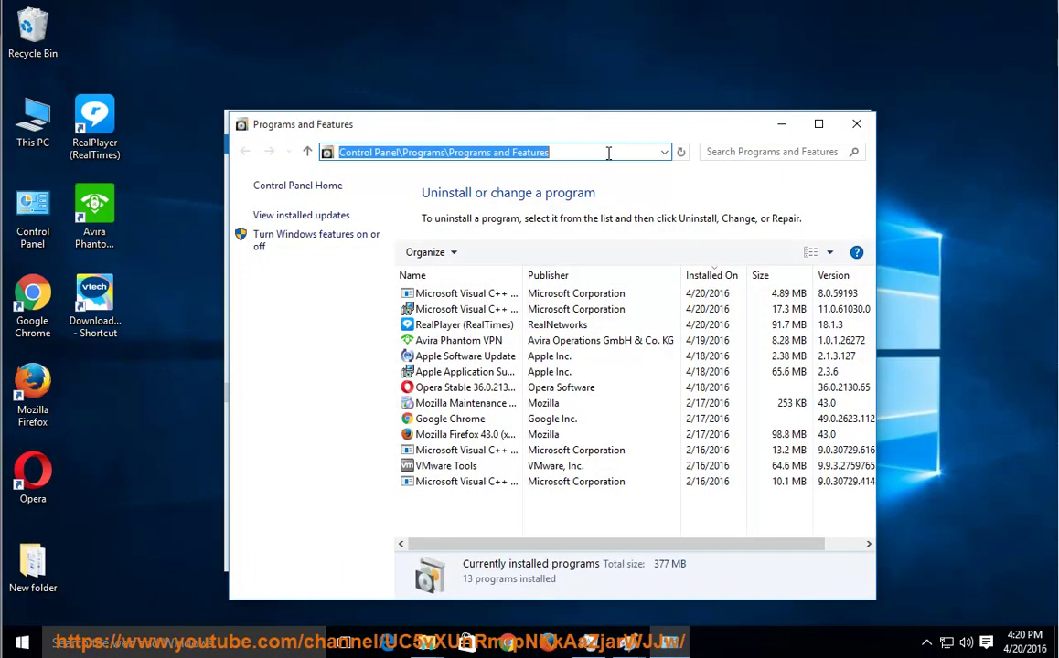
{"action": "left_click", "coordinate": [436, 330]}
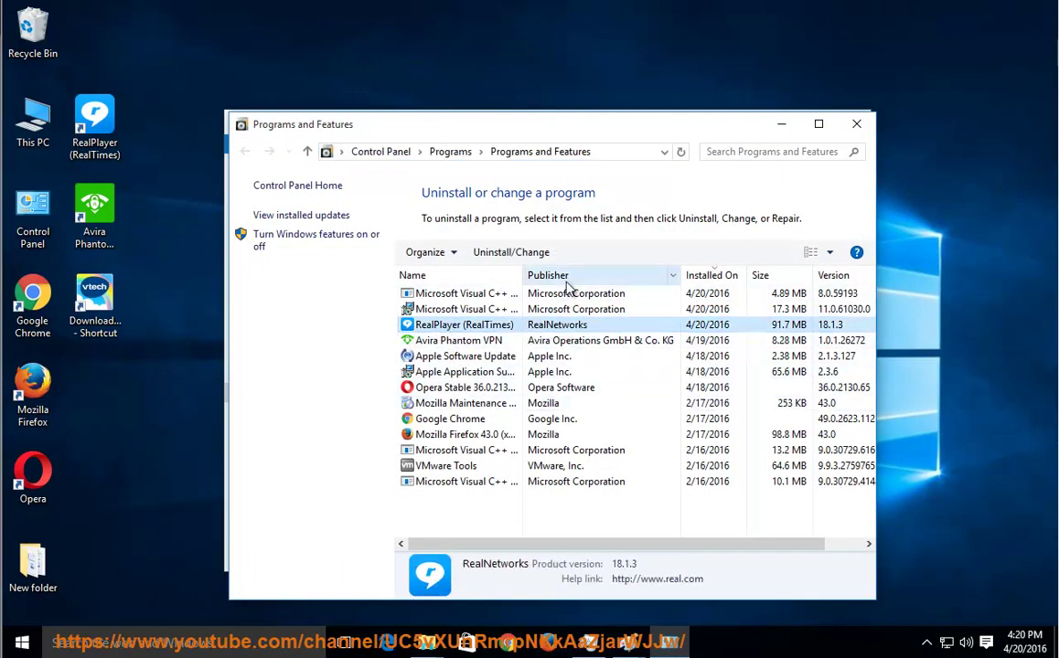
{"action": "left_click", "coordinate": [528, 256]}
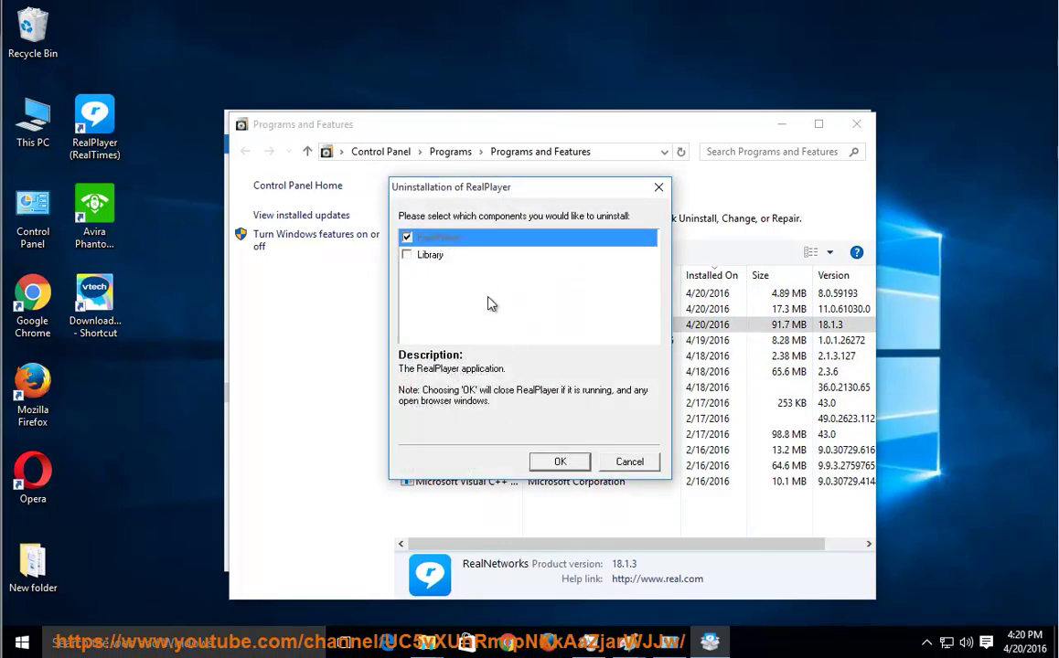
Uninstall RealPlayer together with its Library component and close the completion message
{"action": "left_click_drag", "start_coordinate": [497, 190], "coordinate": [632, 293]}
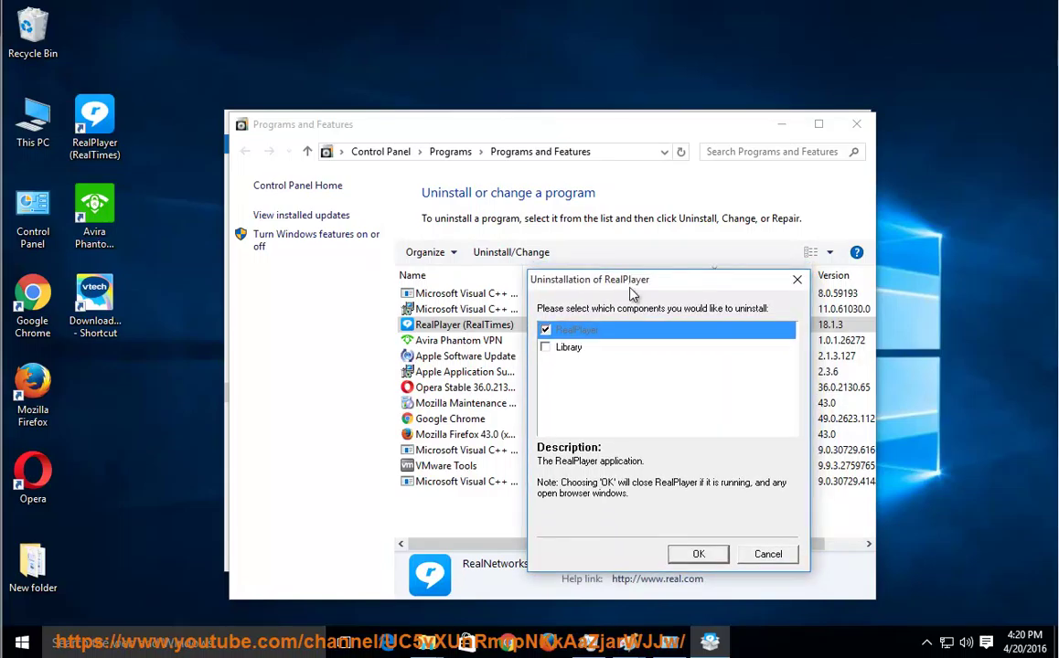
{"action": "left_click", "coordinate": [566, 350]}
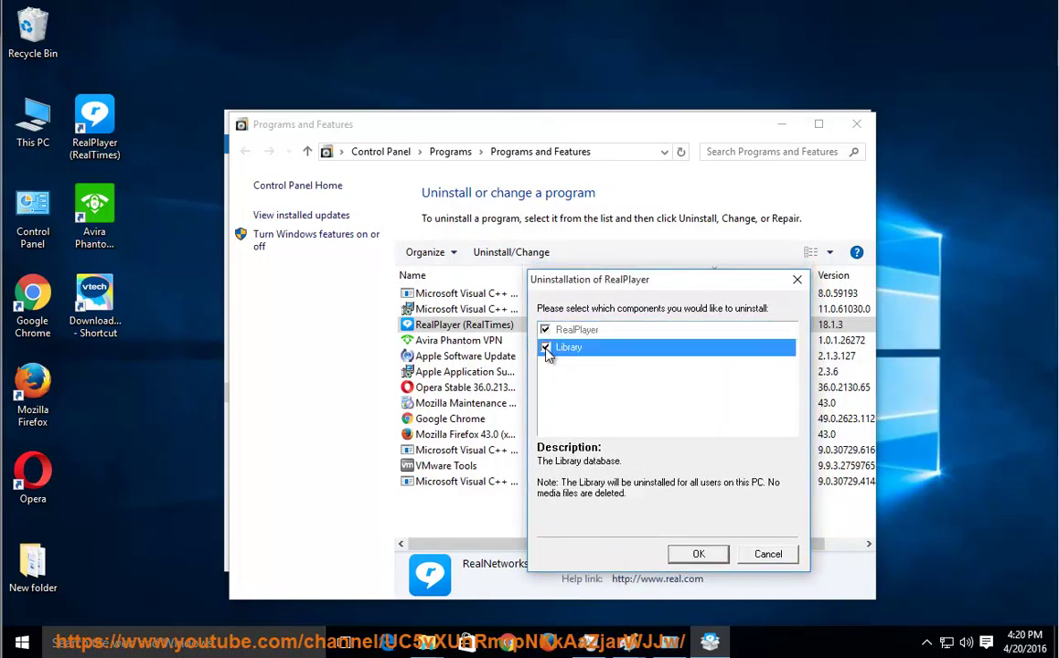
{"action": "left_click", "coordinate": [698, 555]}
{"action": "left_click_drag", "start_coordinate": [565, 297], "coordinate": [701, 382]}
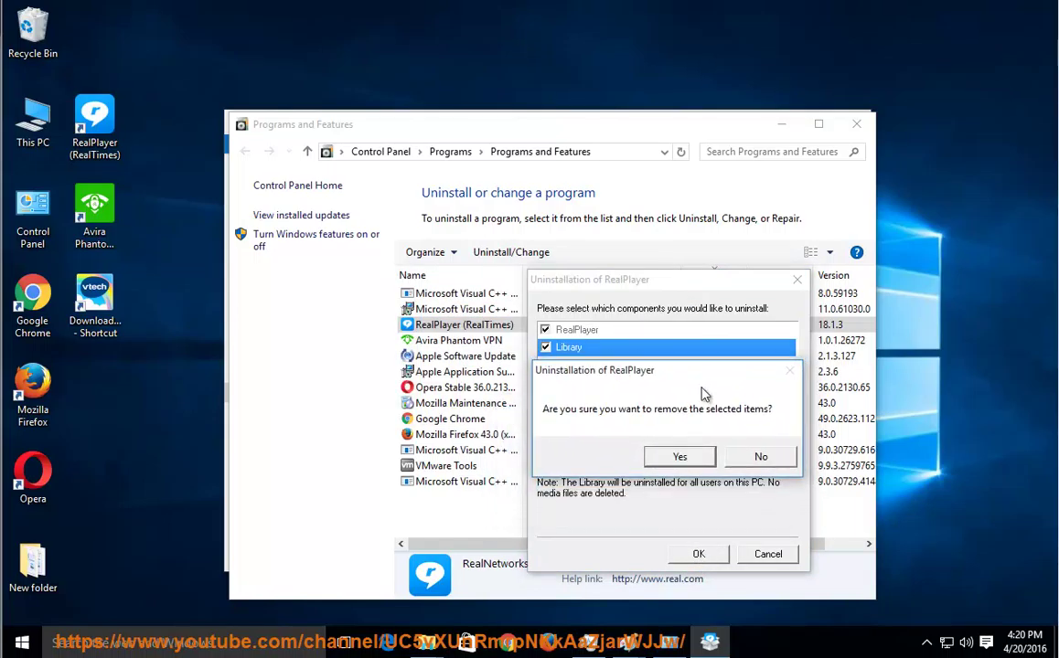
{"action": "left_click", "coordinate": [678, 457]}
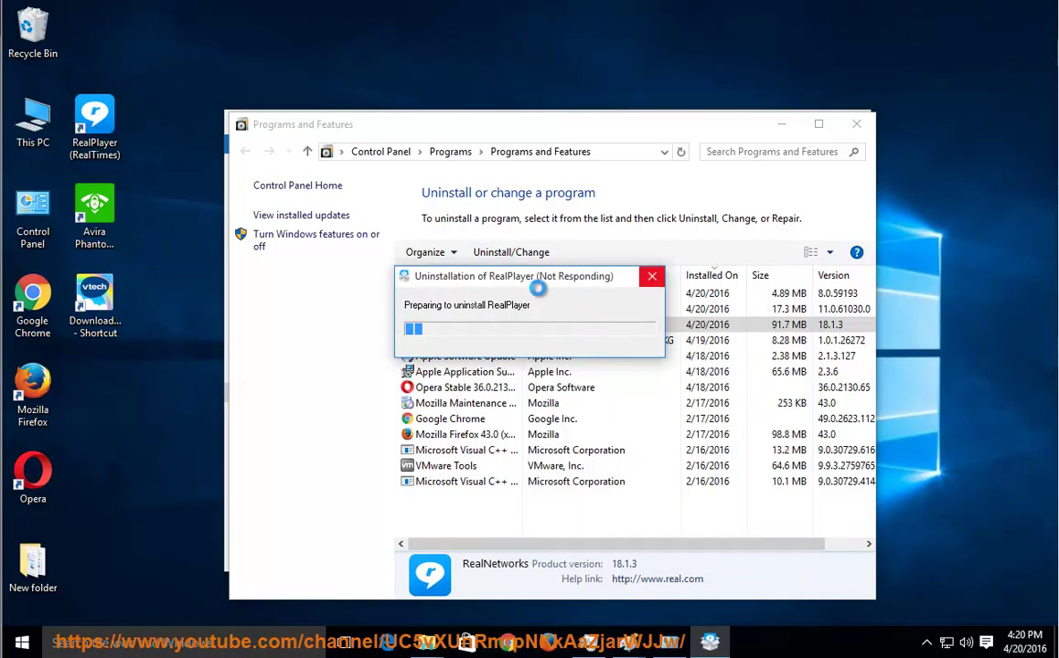
{"action": "left_click_drag", "start_coordinate": [530, 368], "coordinate": [526, 355]}
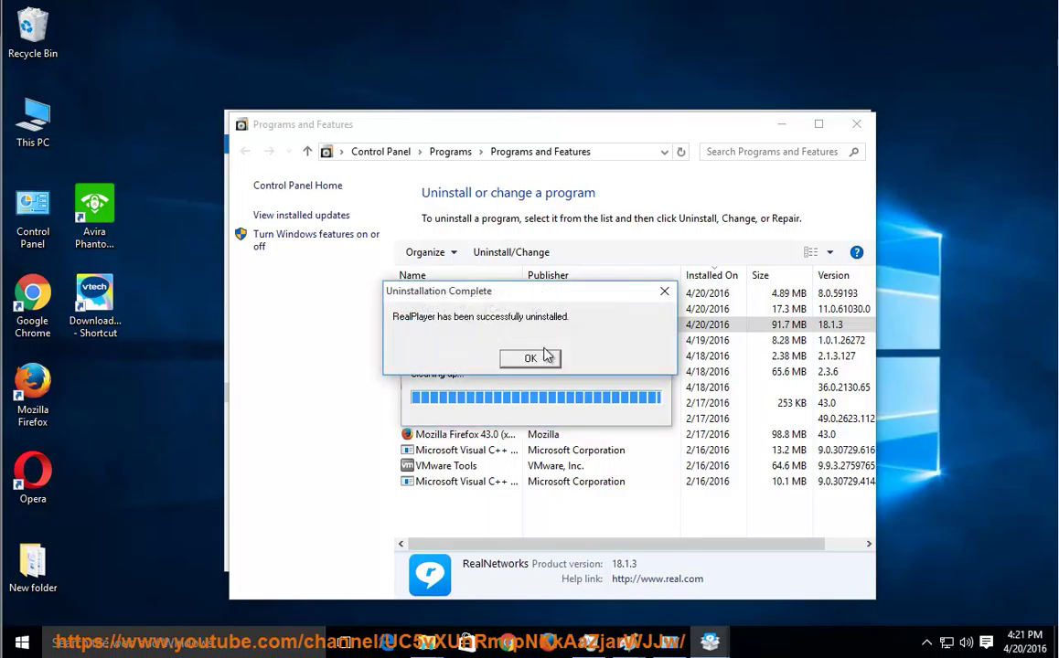
{"action": "left_click_drag", "start_coordinate": [540, 304], "coordinate": [560, 449]}
{"action": "left_click", "coordinate": [548, 507]}
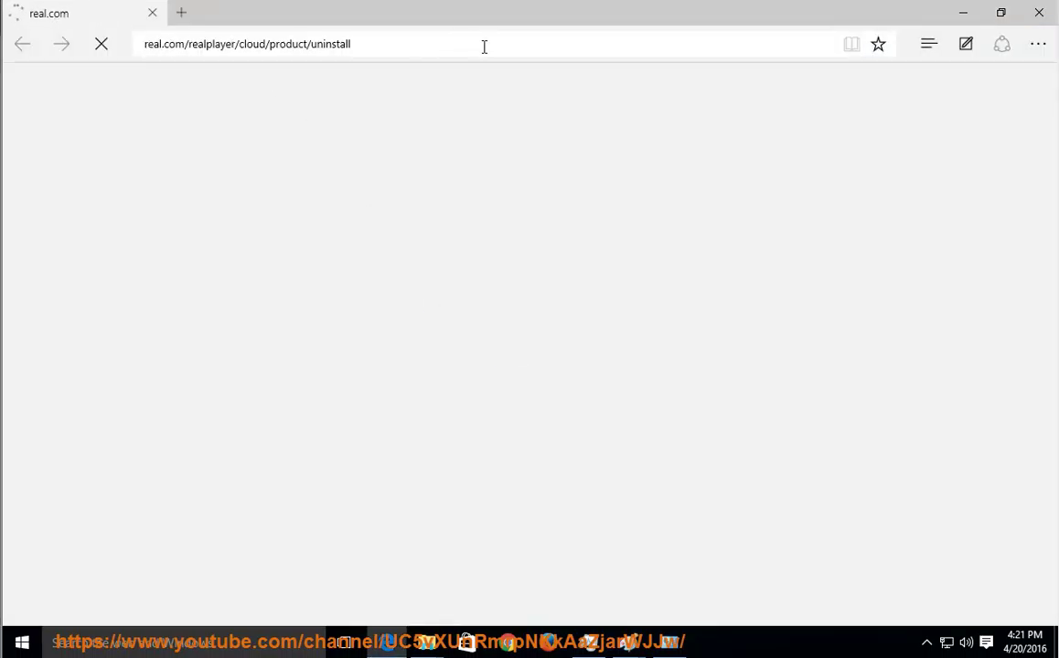
Look through the RealTimes uninstall web page and its address, and close the browser
{"action": "left_click", "coordinate": [490, 48]}
{"action": "left_click", "coordinate": [494, 50]}
{"action": "left_click_drag", "start_coordinate": [494, 49], "coordinate": [202, 89]}
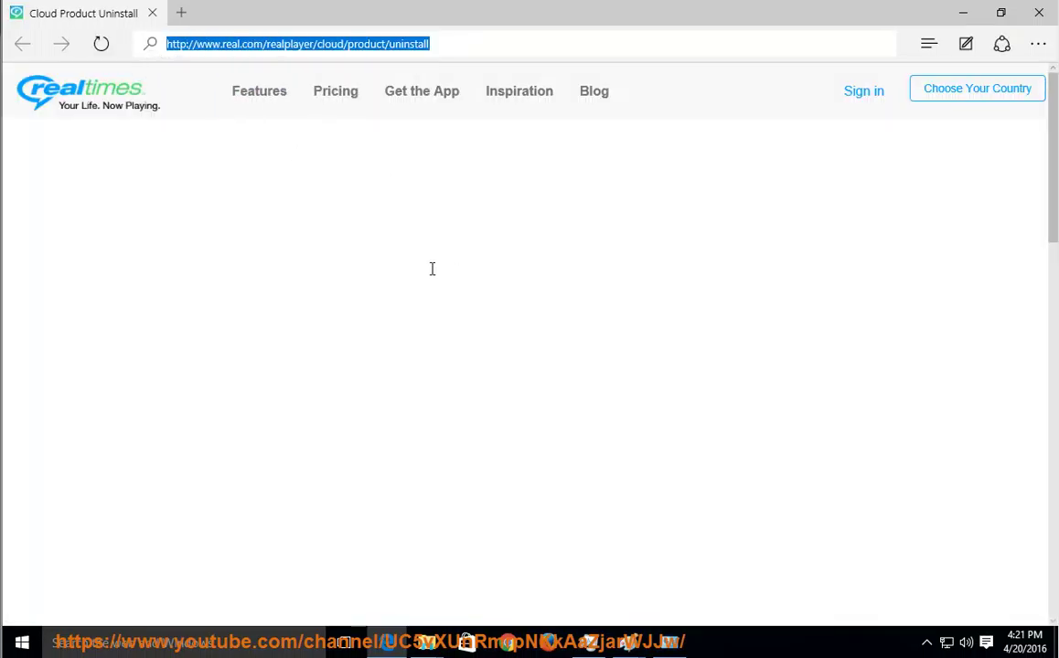
{"action": "scroll", "coordinate": [501, 274], "scroll_direction": "down", "scroll_amount": 5}
{"action": "scroll", "coordinate": [509, 313], "scroll_direction": "up", "scroll_amount": 5}
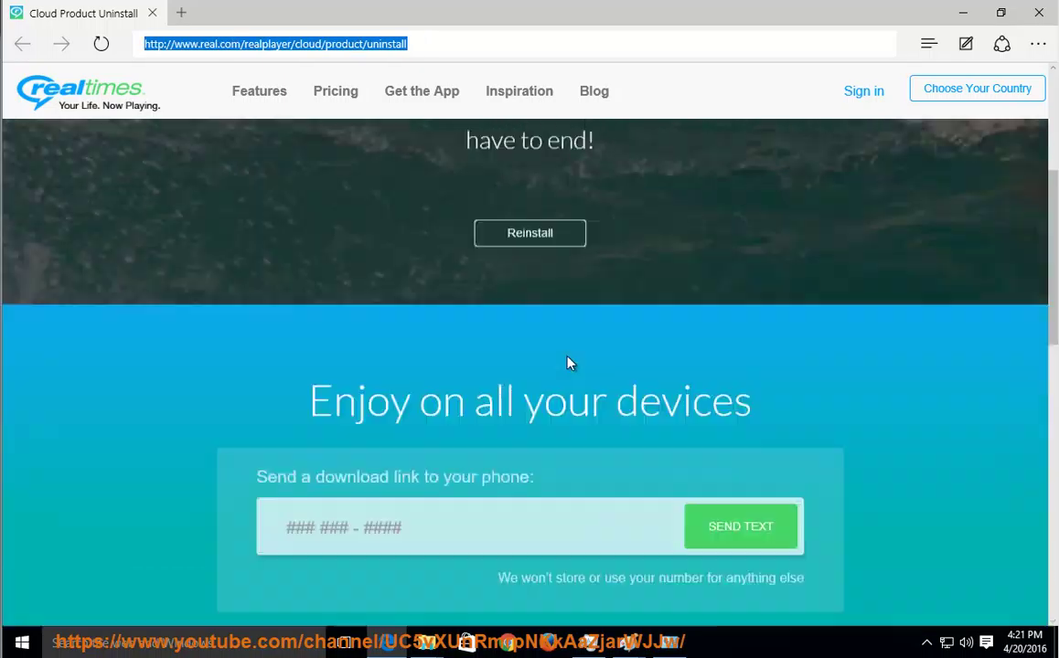
{"action": "left_click_drag", "start_coordinate": [279, 291], "coordinate": [756, 348]}
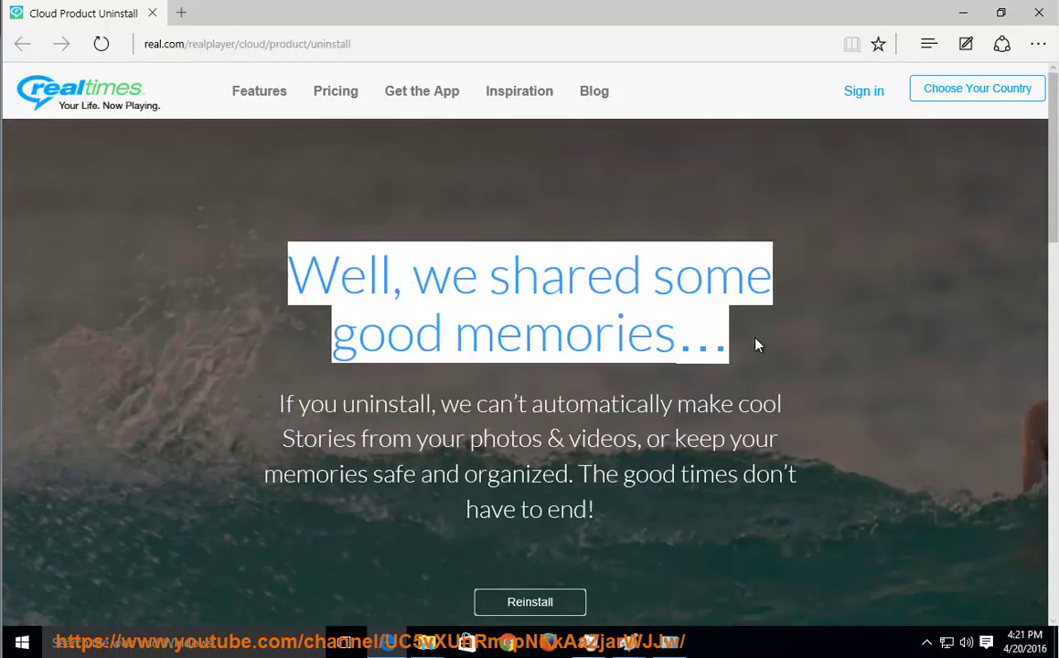
{"action": "scroll", "coordinate": [700, 375], "scroll_direction": "down", "scroll_amount": 5}
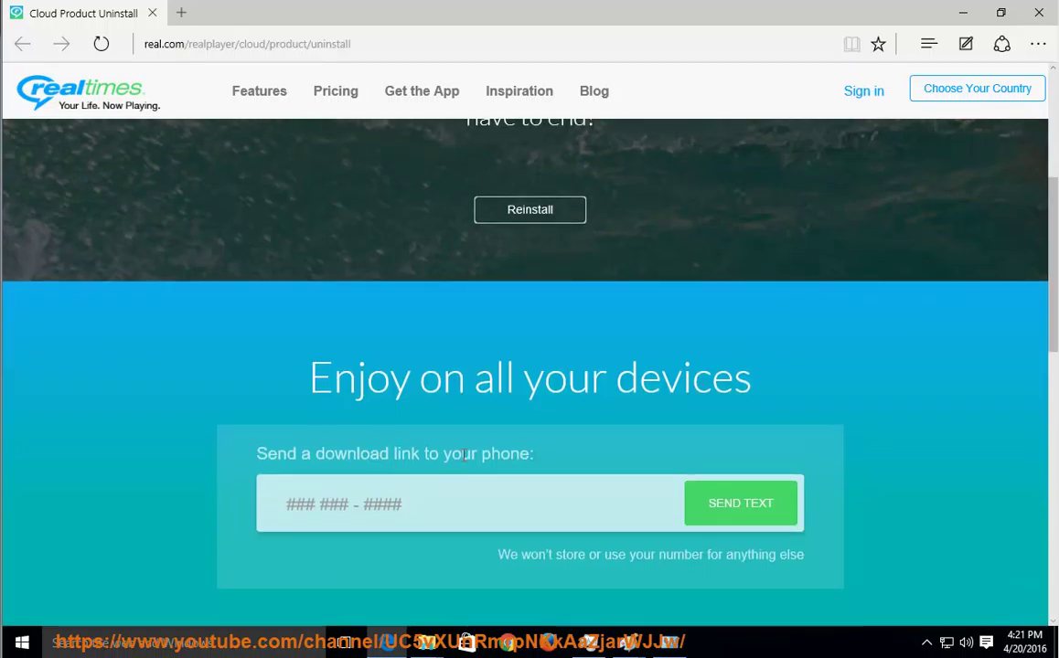
{"action": "left_click", "coordinate": [1037, 15]}
Refresh the list of installed programs and close Programs and Features
{"action": "right_click", "coordinate": [454, 485]}
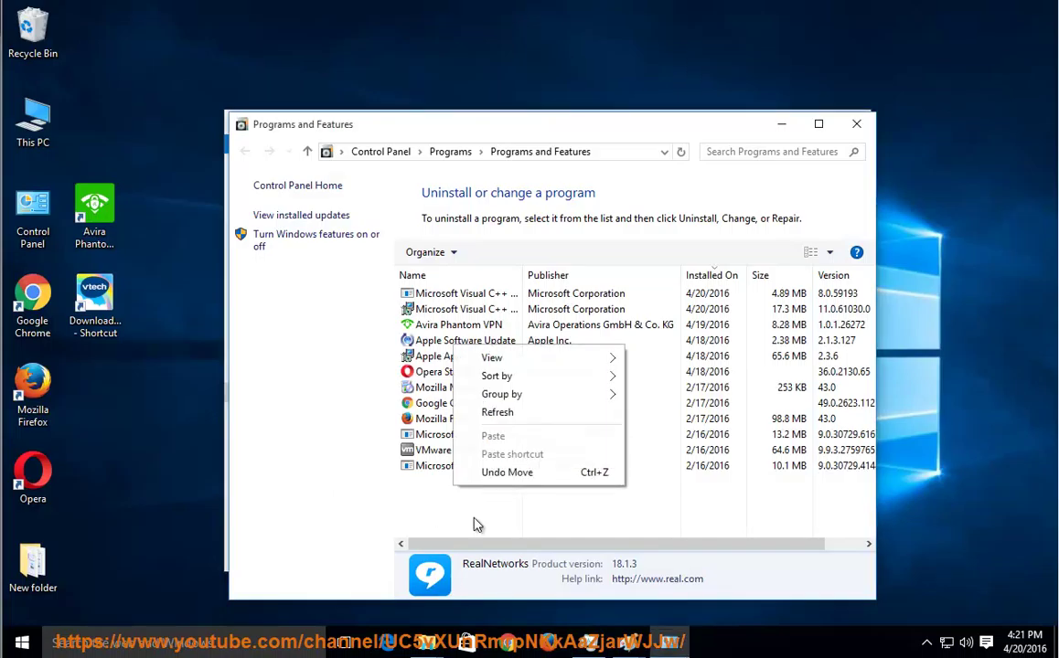
{"action": "left_click", "coordinate": [511, 413]}
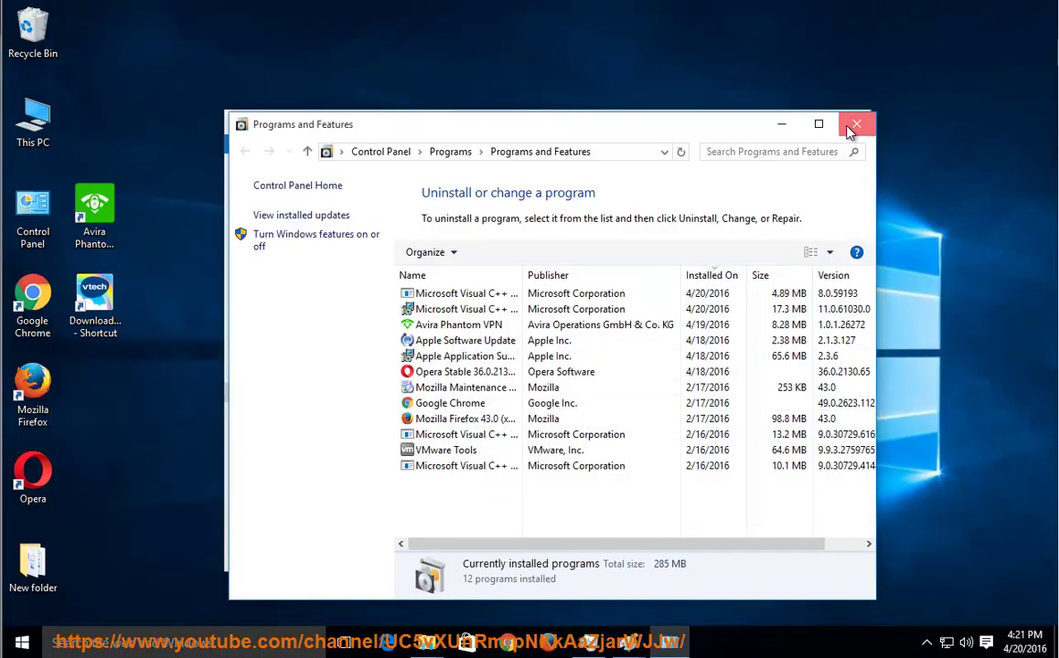
{"action": "left_click", "coordinate": [856, 123]}
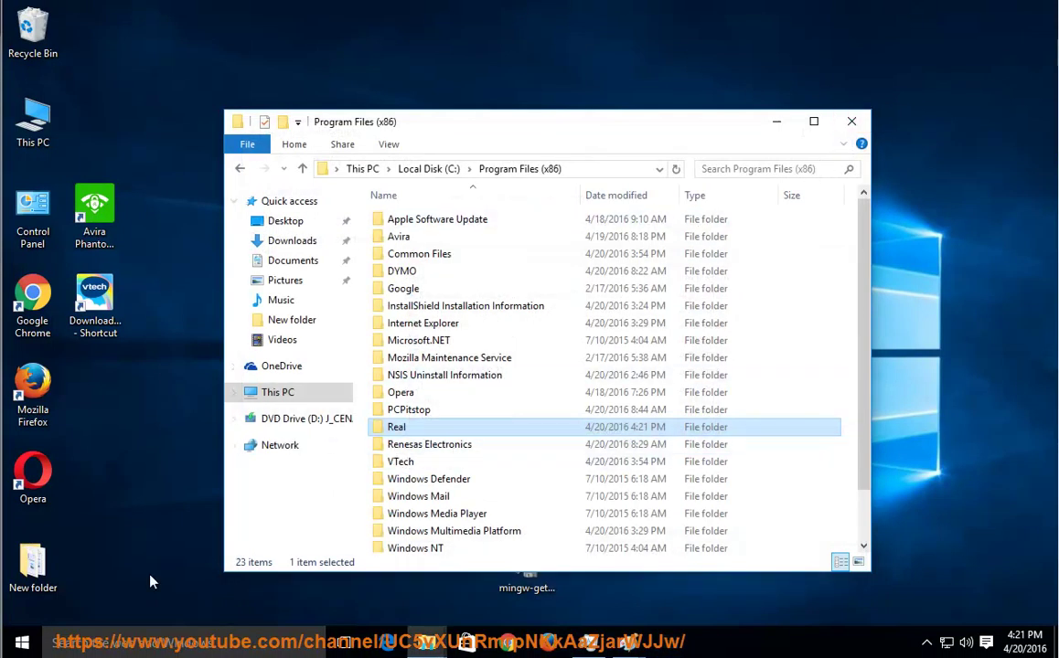
Try to restart the computer
{"action": "left_click", "coordinate": [22, 643]}
{"action": "left_click", "coordinate": [45, 582]}
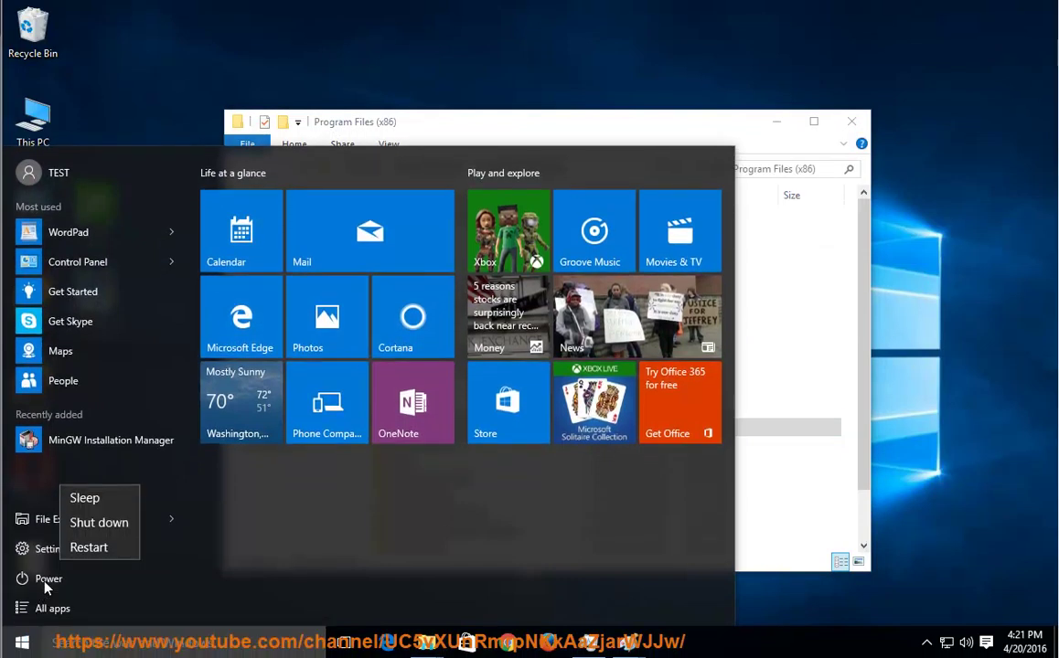
{"action": "left_click", "coordinate": [80, 548]}
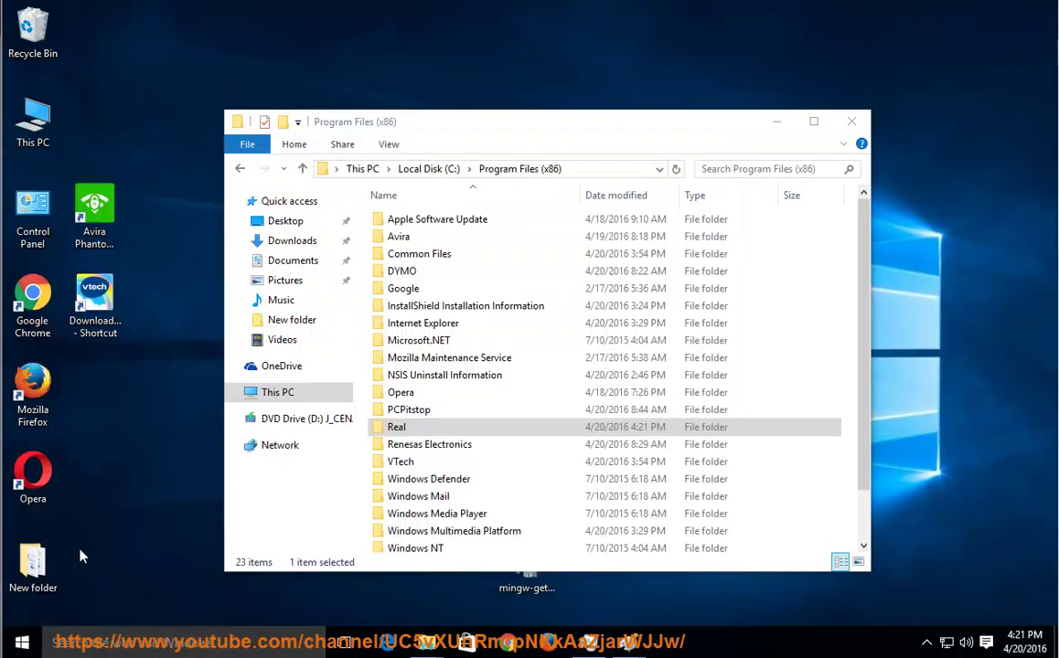
Set the folder options to show hidden files, folders, and drives, and search This PC for RealPlayer
{"action": "left_click", "coordinate": [362, 169]}
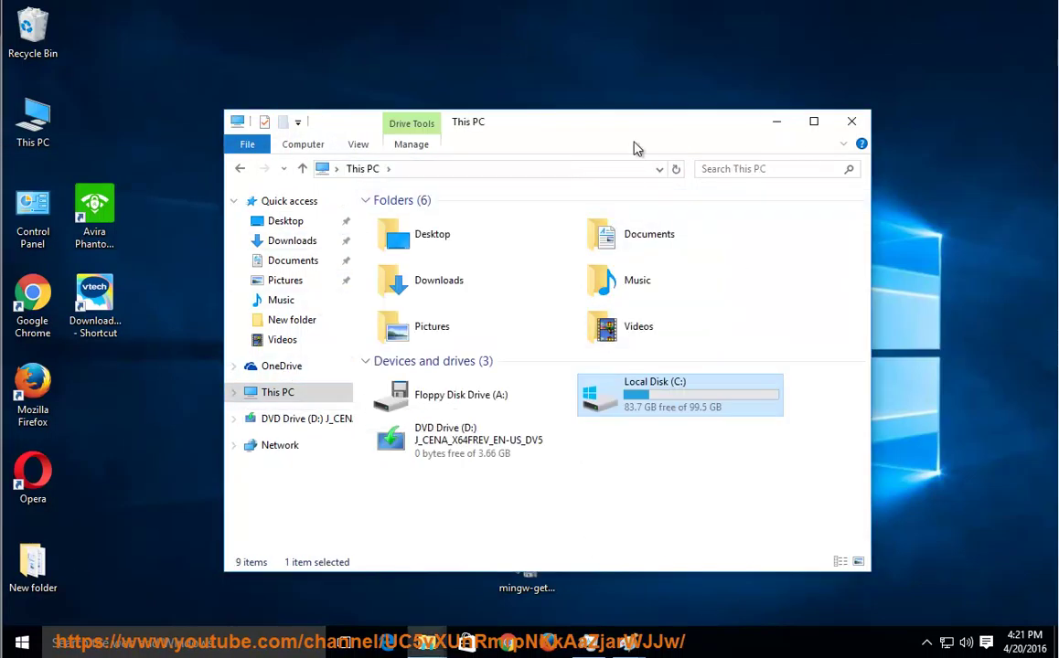
{"action": "left_click", "coordinate": [358, 145]}
{"action": "left_click", "coordinate": [846, 180]}
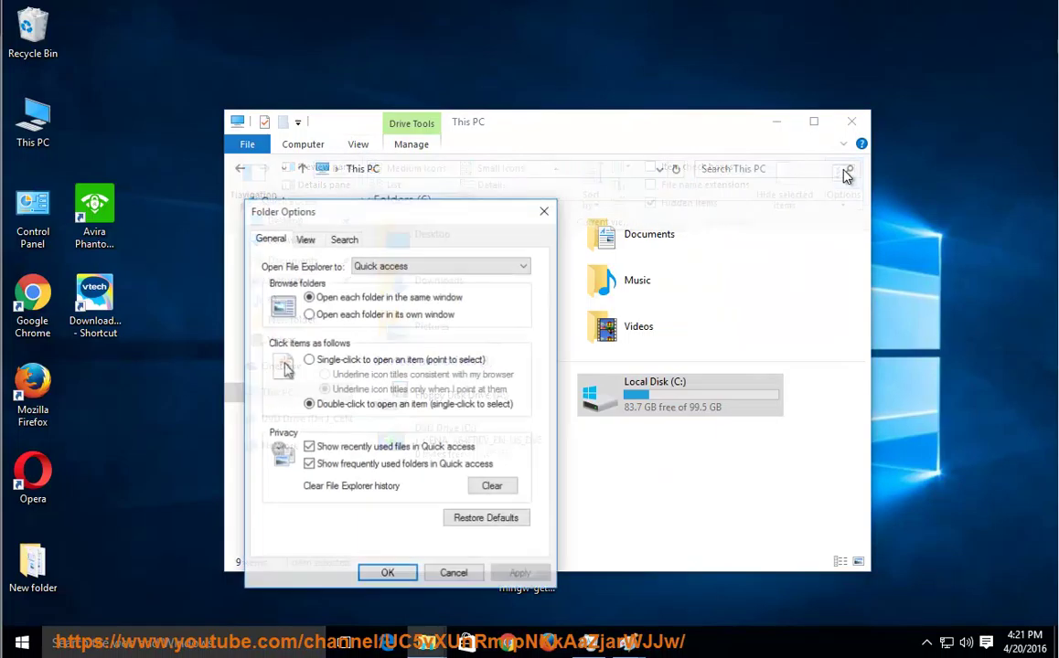
{"action": "left_click", "coordinate": [306, 240]}
{"action": "left_click", "coordinate": [337, 469]}
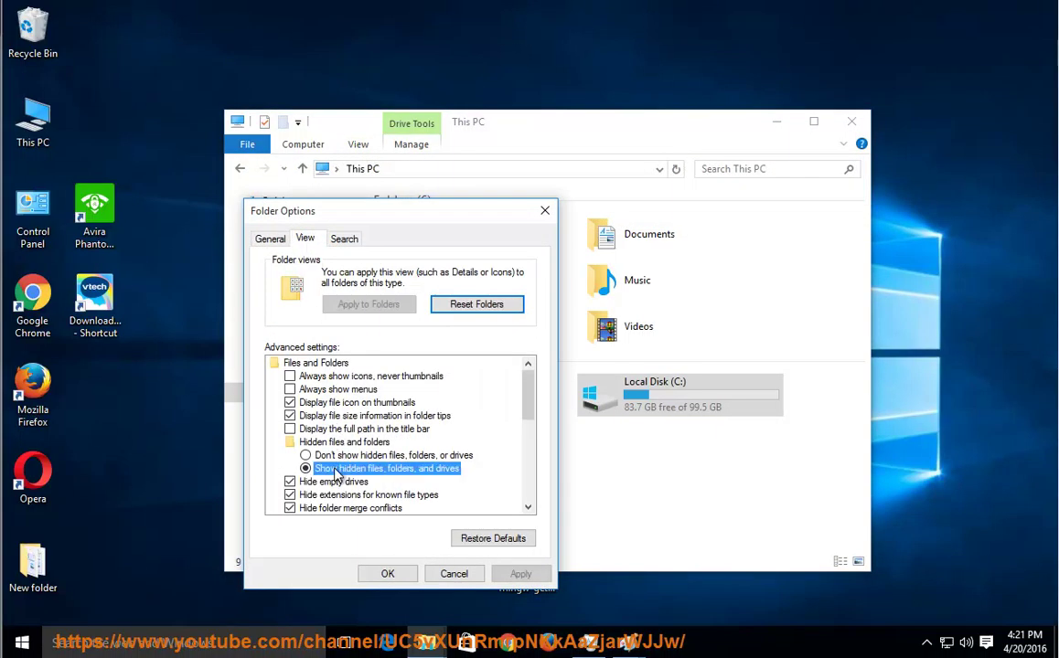
{"action": "left_click", "coordinate": [405, 574]}
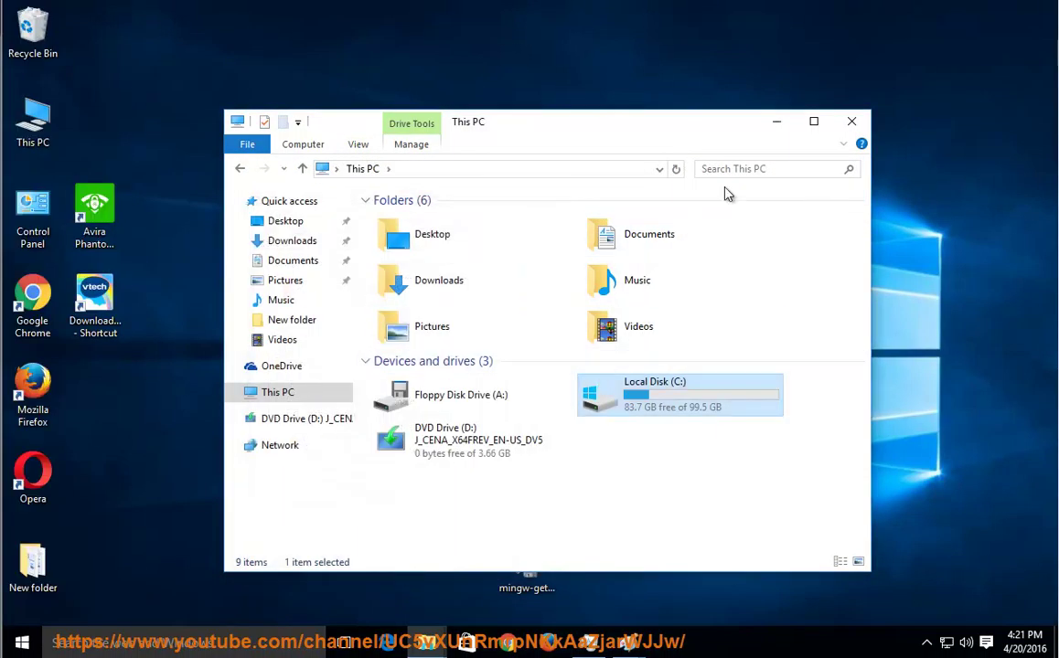
{"action": "right_click", "coordinate": [704, 168]}
{"action": "left_click", "coordinate": [739, 212]}
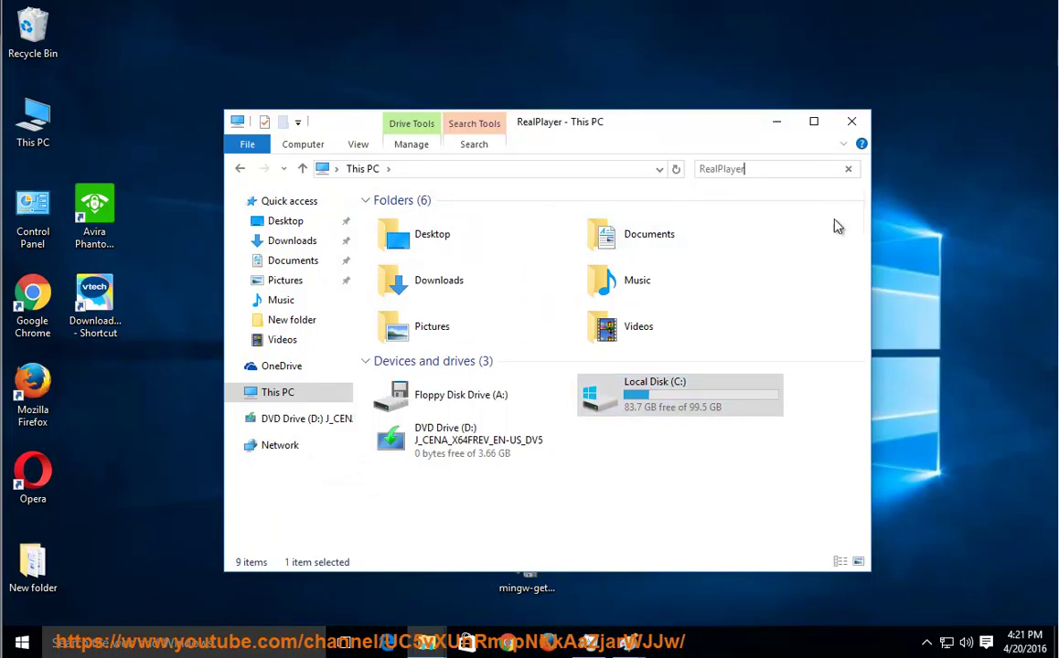
Open Registry Editor with administrator approval and select the Computer root of the registry tree
{"action": "key", "text": "super+r"}
{"action": "left_click", "coordinate": [163, 595]}
{"action": "left_click", "coordinate": [603, 349]}
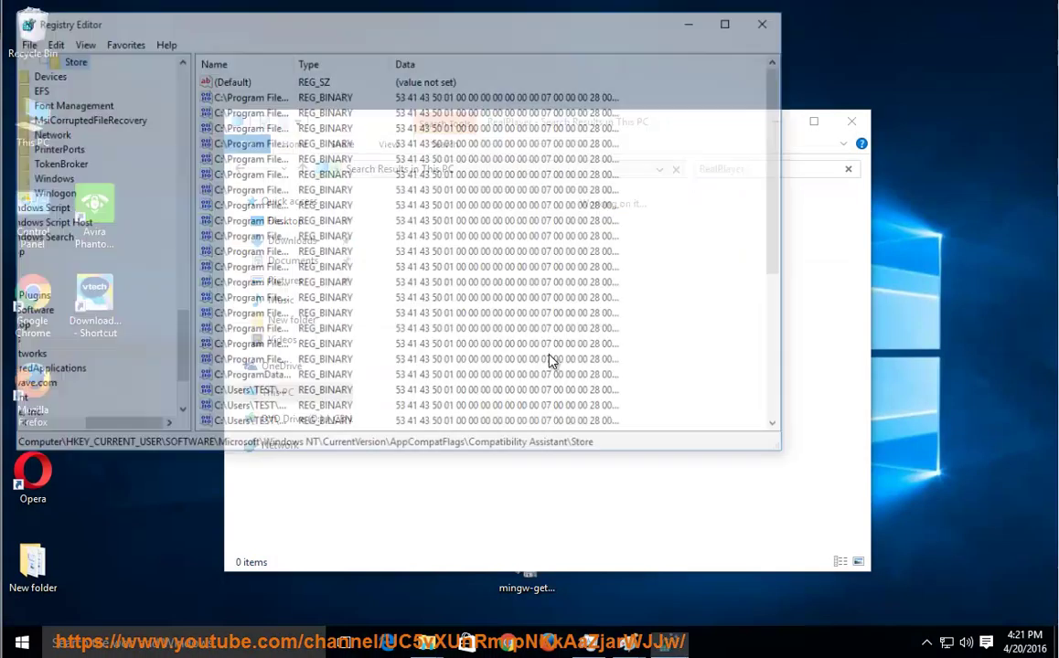
{"action": "left_click_drag", "start_coordinate": [113, 426], "coordinate": [64, 427]}
{"action": "scroll", "coordinate": [165, 274], "scroll_direction": "up", "scroll_amount": 15}
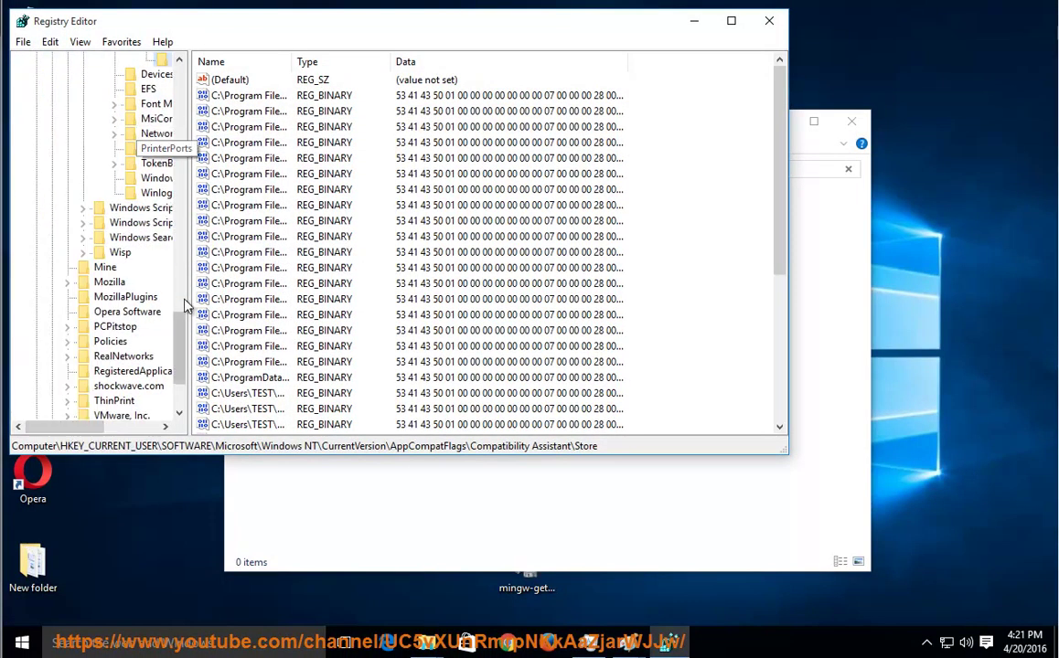
{"action": "left_click", "coordinate": [27, 60]}
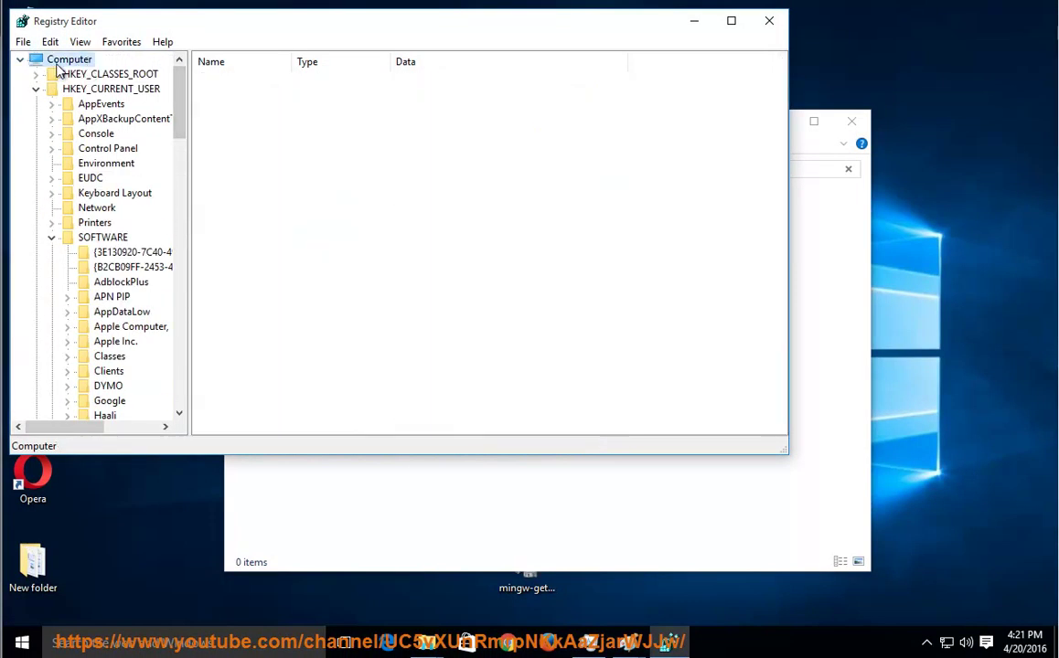
Search the registry keys, values and data for RealPlayer
{"action": "key", "text": "ctrl+f"}
{"action": "type", "text": "RealPlayer"}
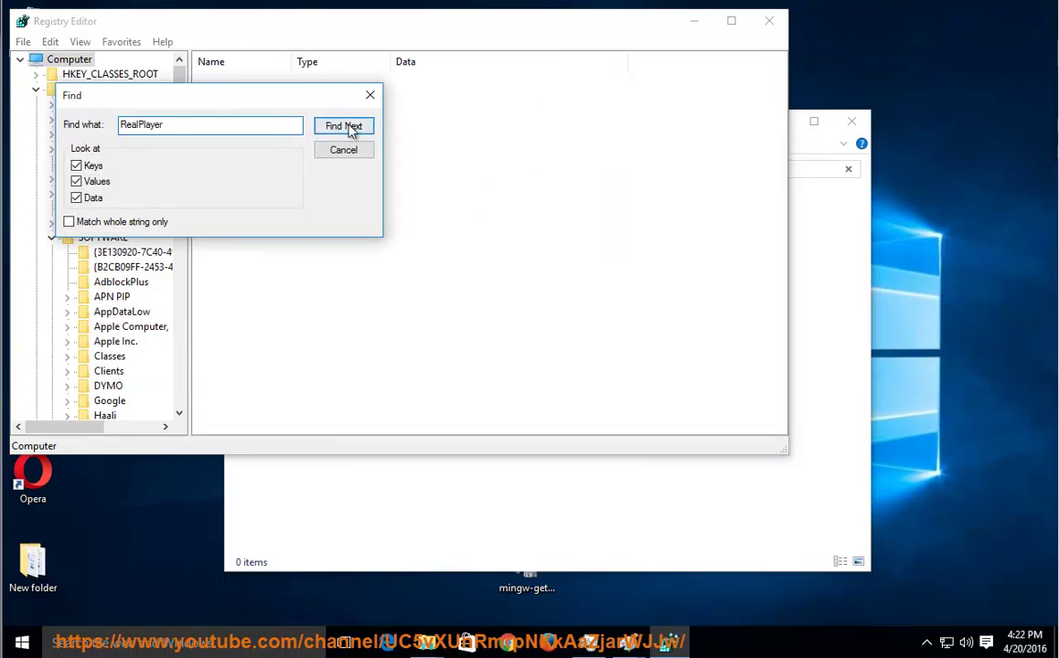
{"action": "left_click", "coordinate": [344, 126]}
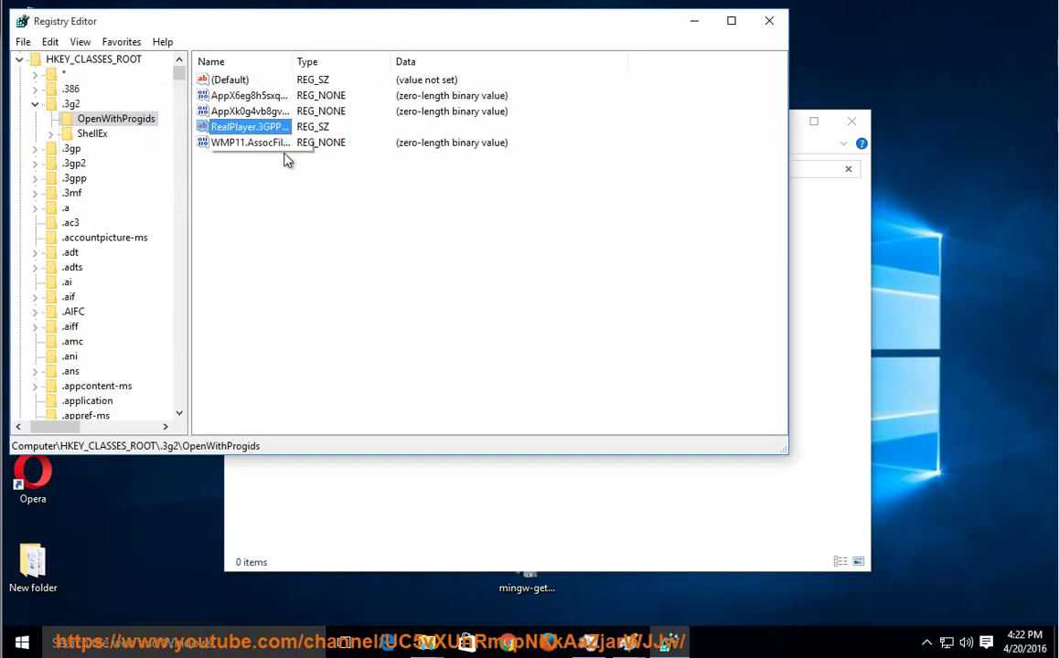
Delete the RealPlayer.3GPP value under .3g2\OpenWithProgids and find the next RealPlayer match
{"action": "key", "text": "Delete"}
{"action": "key", "text": "Return"}
{"action": "key", "text": "F3"}
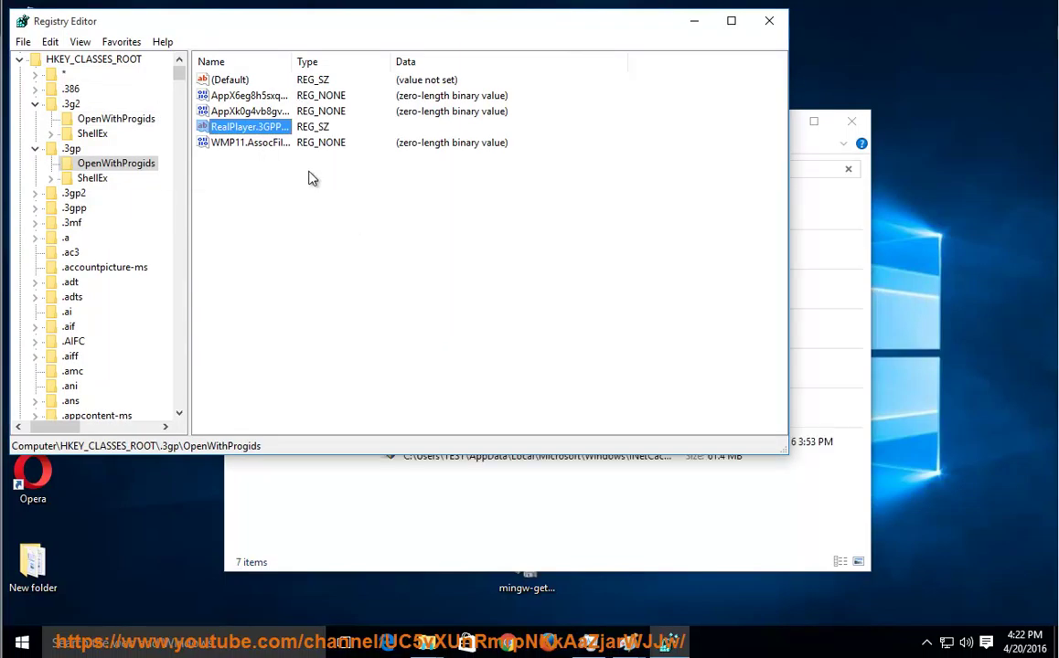
Delete the RealPlayer.3GPP value under .3gp\OpenWithProgids and find the next RealPlayer match
{"action": "key", "text": "Delete"}
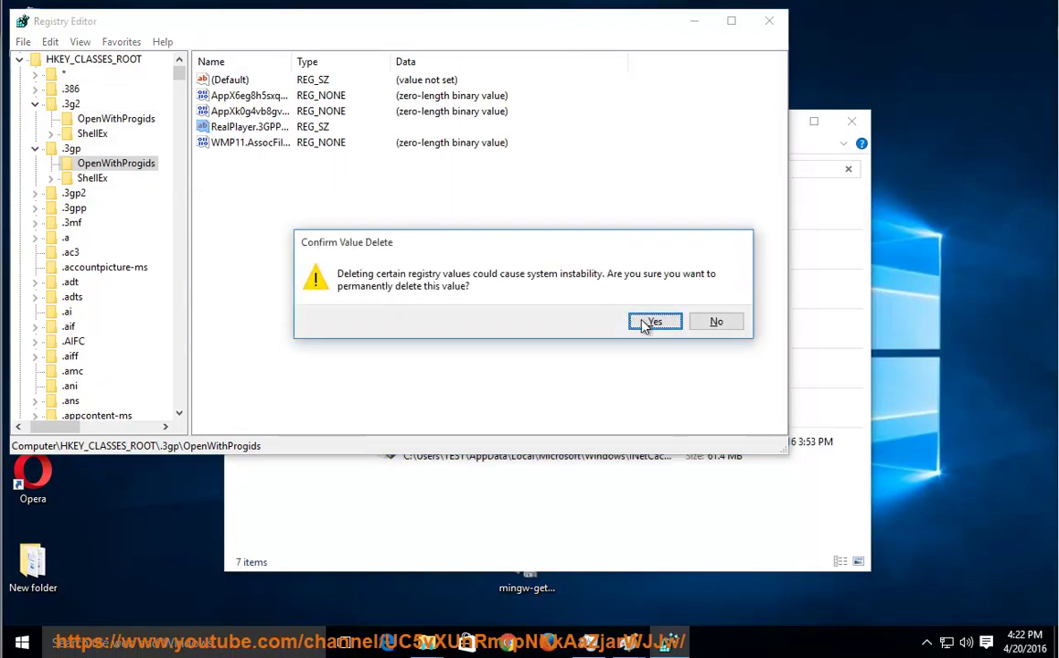
{"action": "left_click", "coordinate": [650, 323]}
{"action": "key", "text": "F3"}
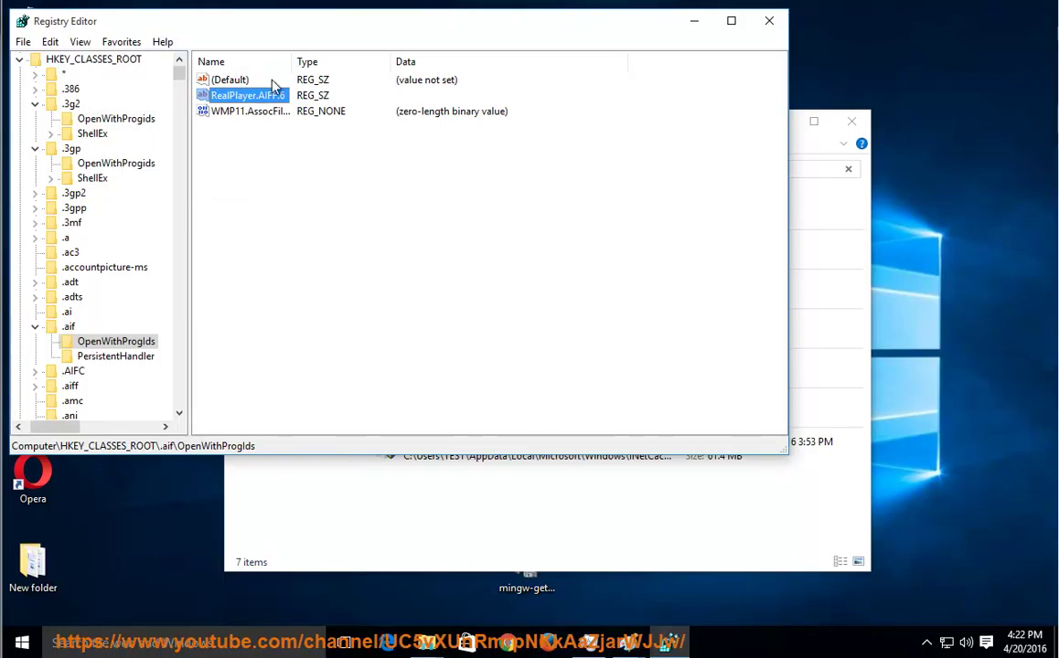
Delete the RealPlayer.AIFF.6 value under .aif\OpenWithProgIds and close Registry Editor
{"action": "key", "text": "Delete"}
{"action": "key", "text": "Return"}
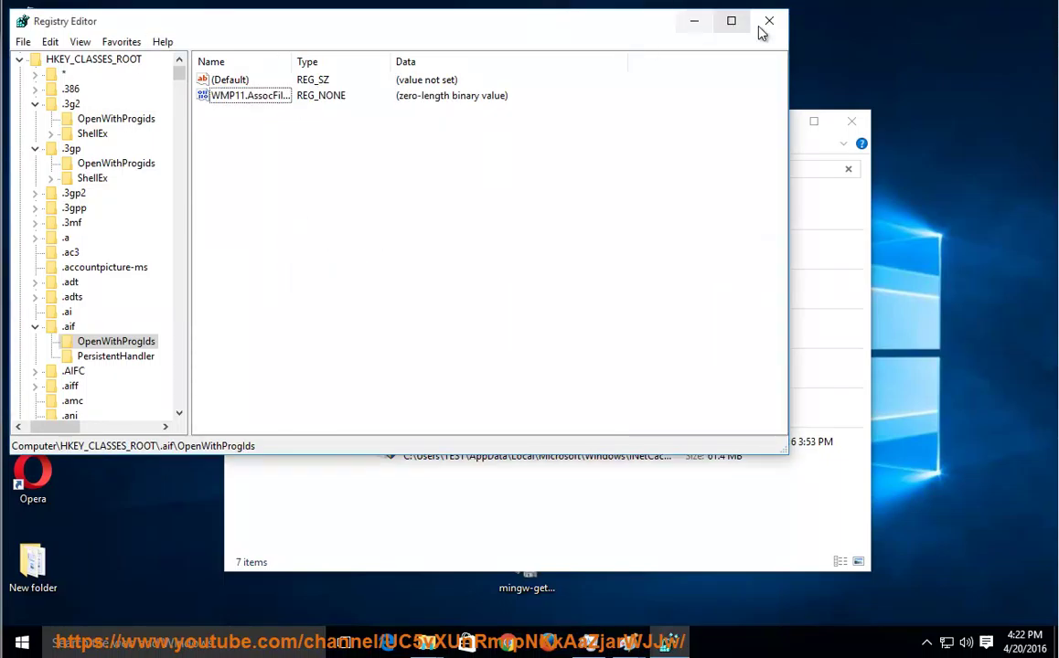
{"action": "left_click", "coordinate": [770, 21]}
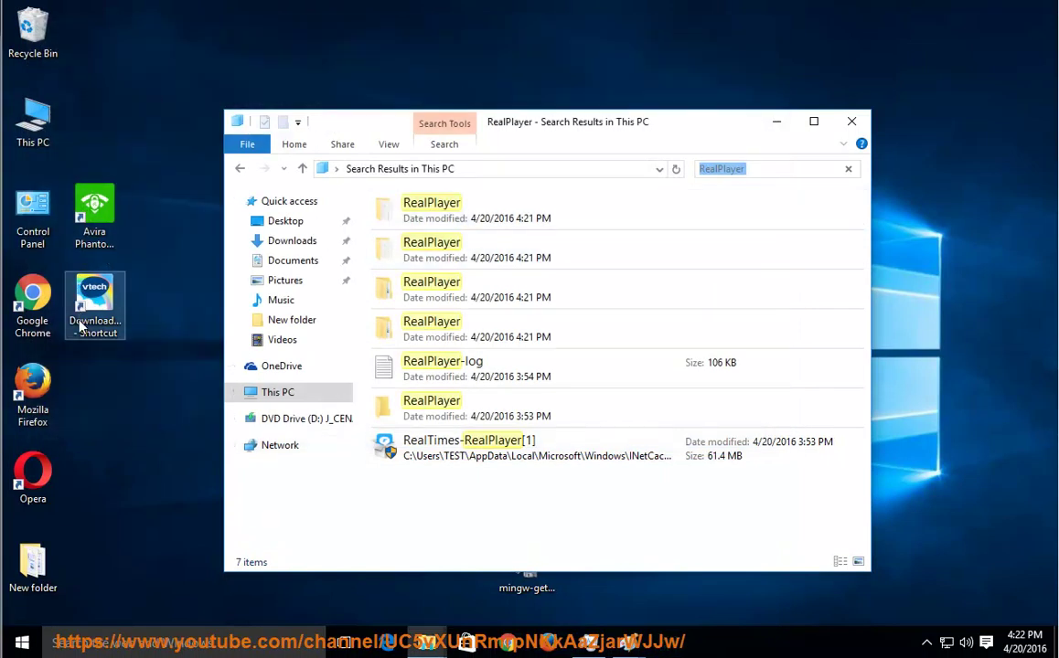
Select all the RealPlayer files and folders in the This PC search results and move them to the desktop
{"action": "left_click", "coordinate": [528, 449]}
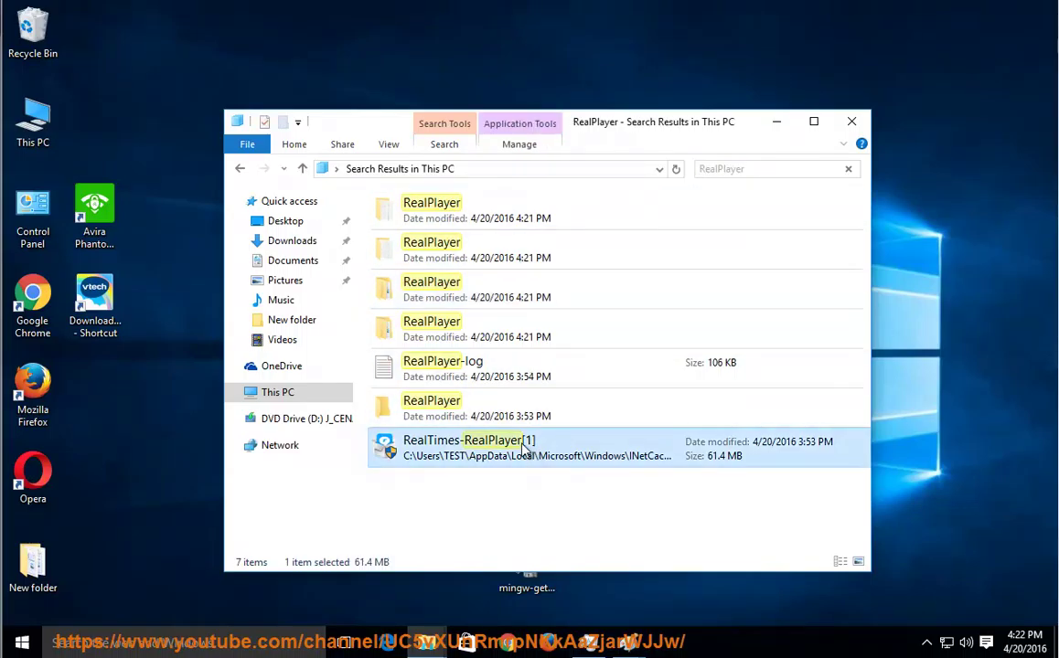
{"action": "key", "text": "ctrl+a"}
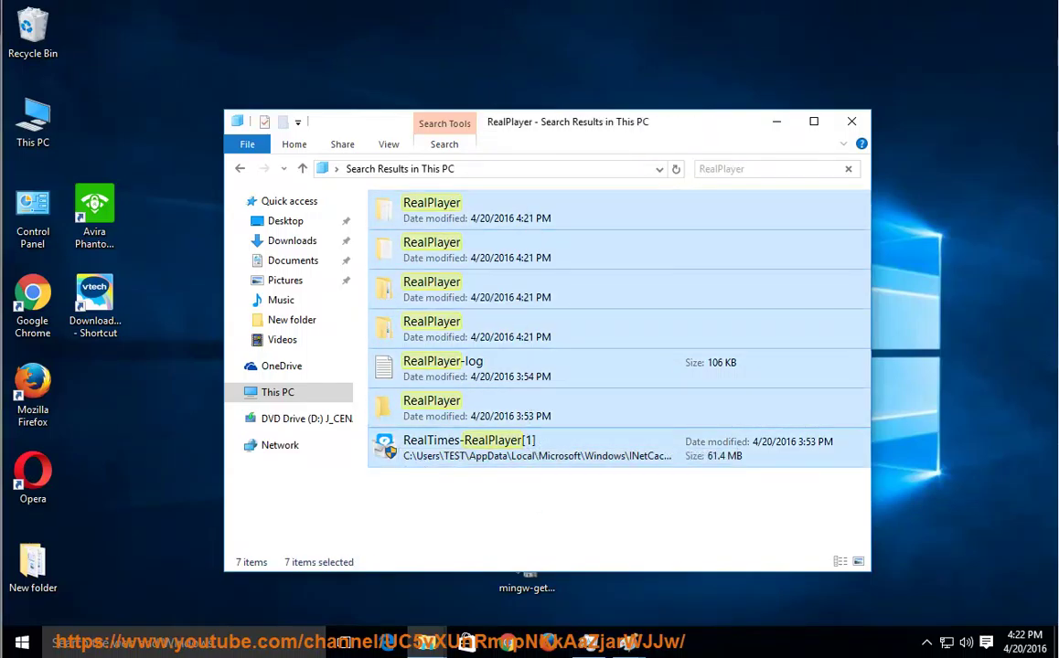
{"action": "left_click_drag", "start_coordinate": [528, 449], "coordinate": [960, 302]}
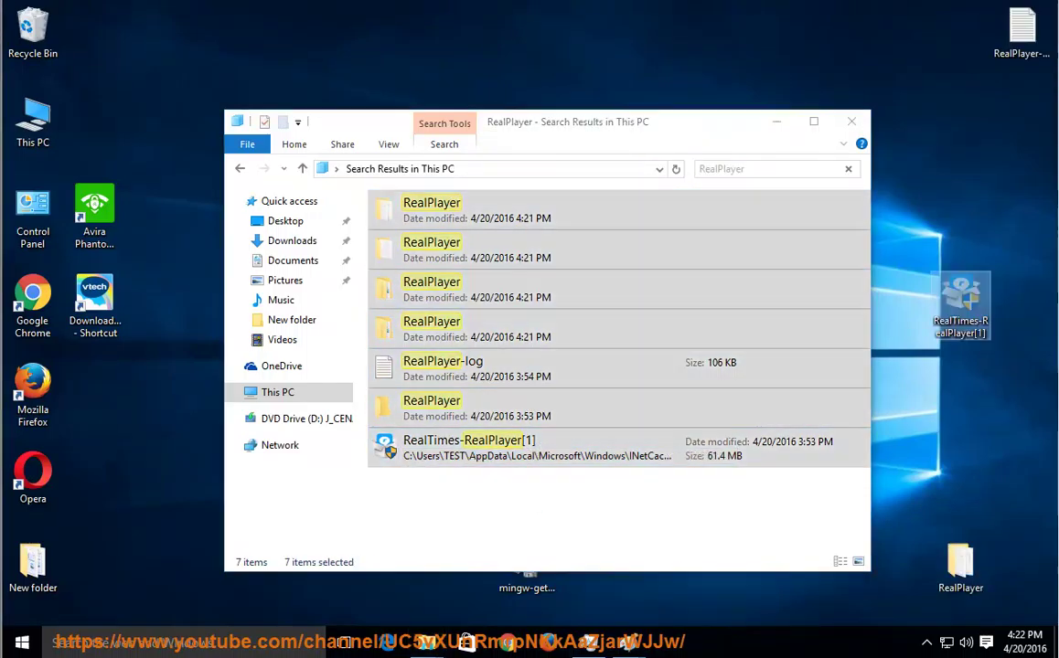